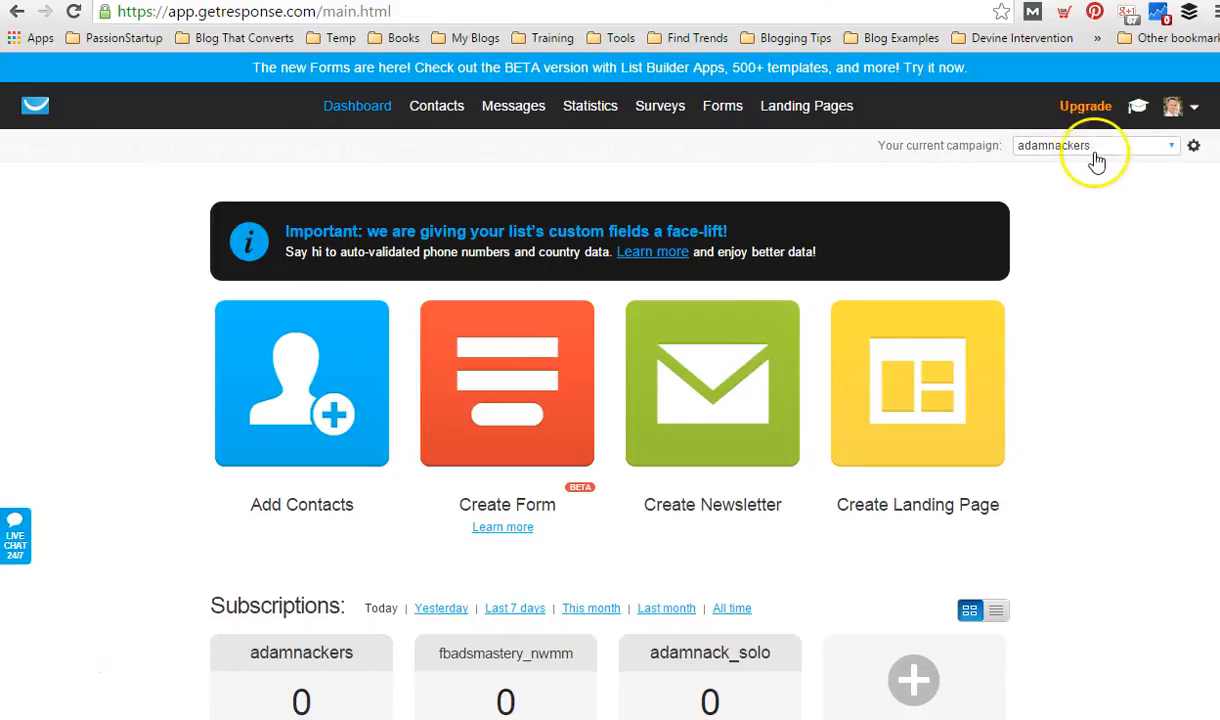
Create a new campaign named 52woh.
click(1170, 150)
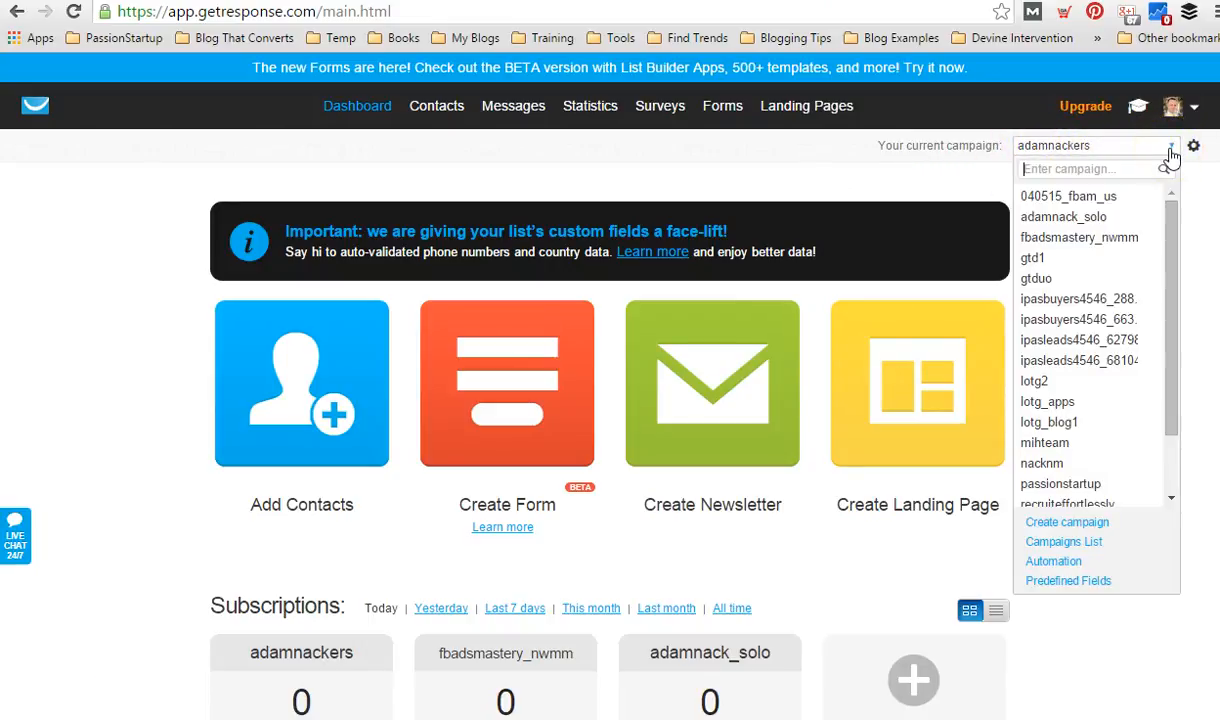
click(1068, 524)
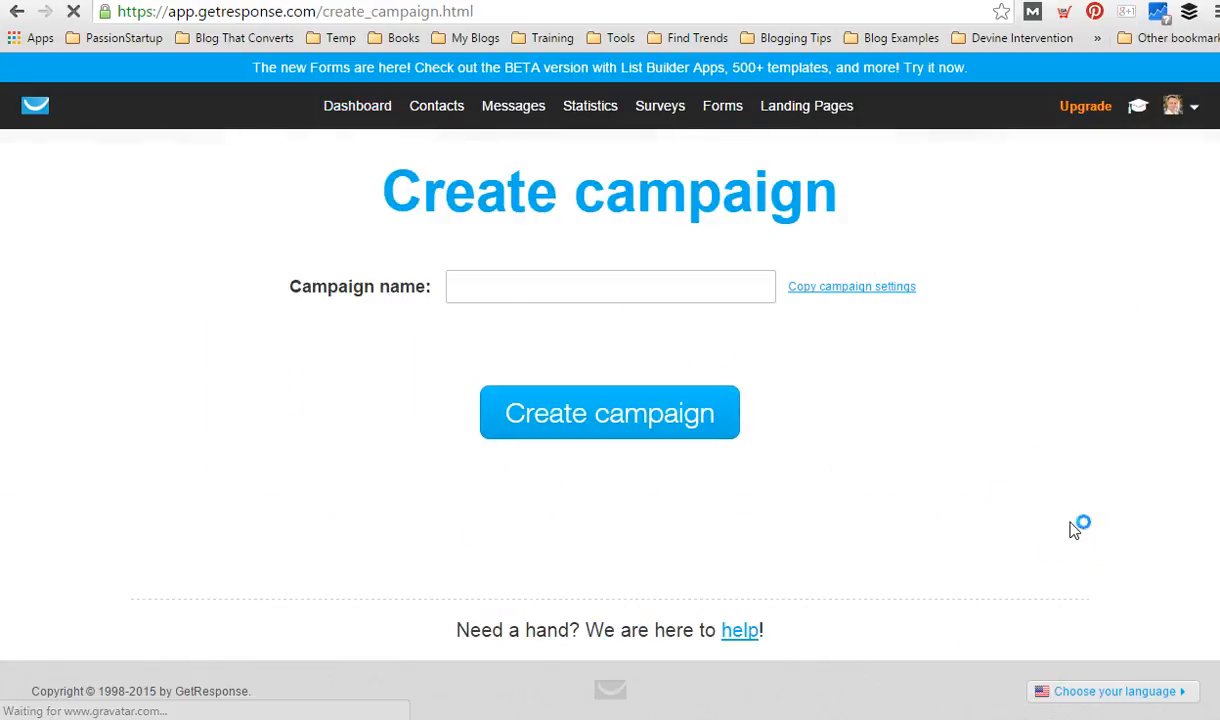
click(479, 289)
text(52)
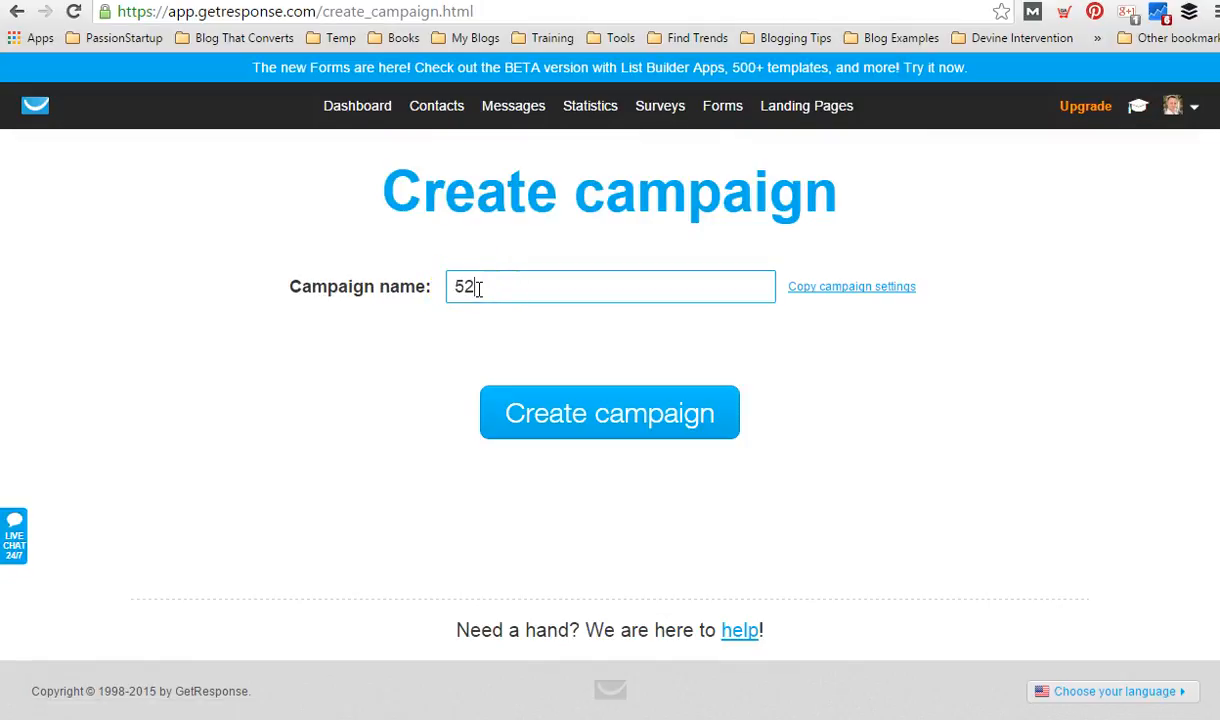
text(wof)
key(BackSpace)
text(h)
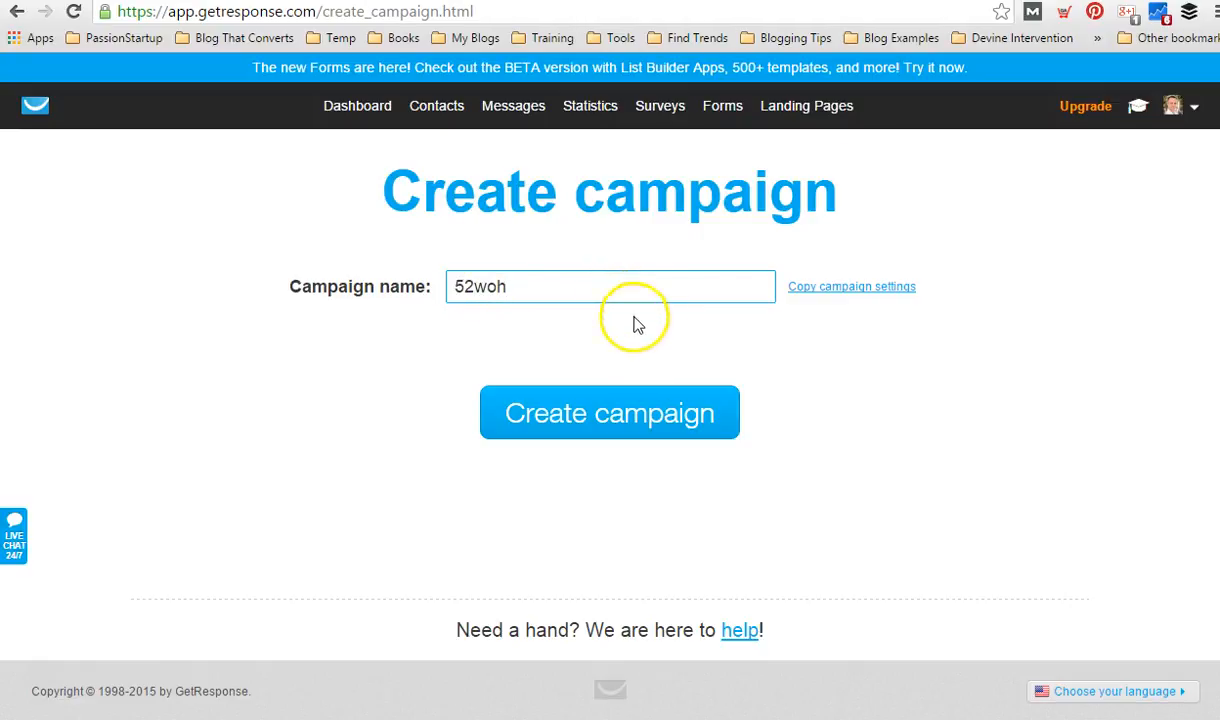
click(598, 424)
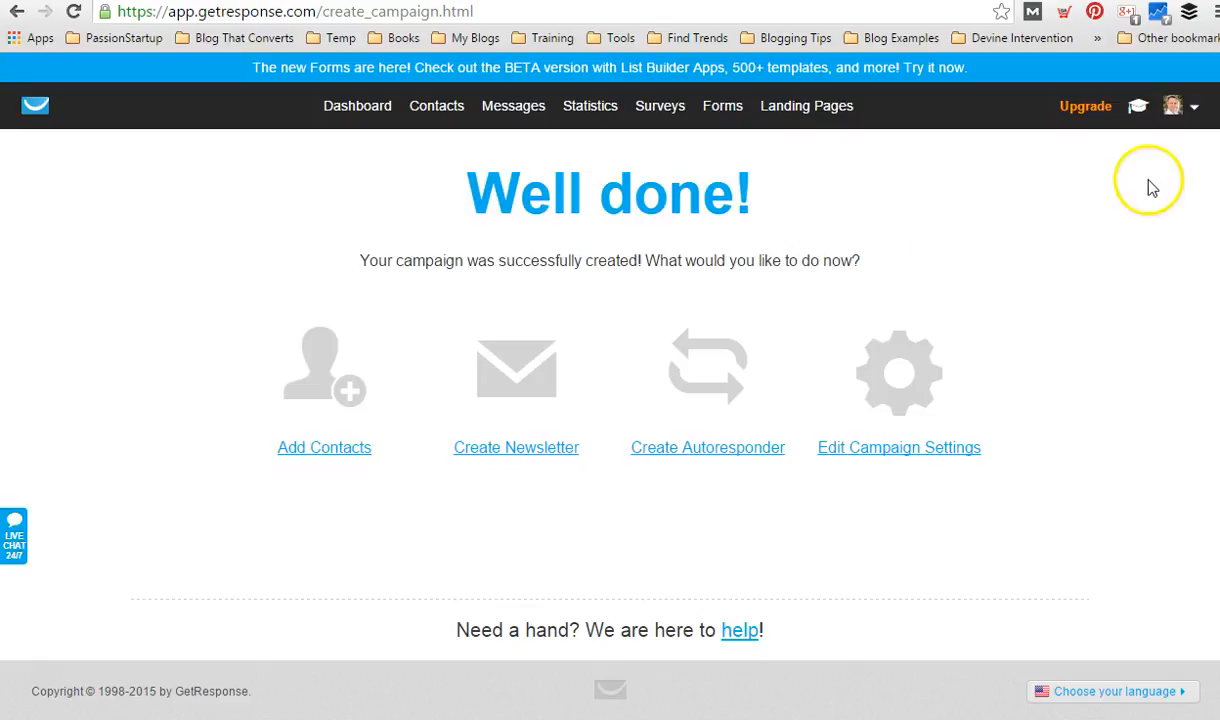
Open the From Email Addresses settings in the account details and start adding a new address.
click(1178, 107)
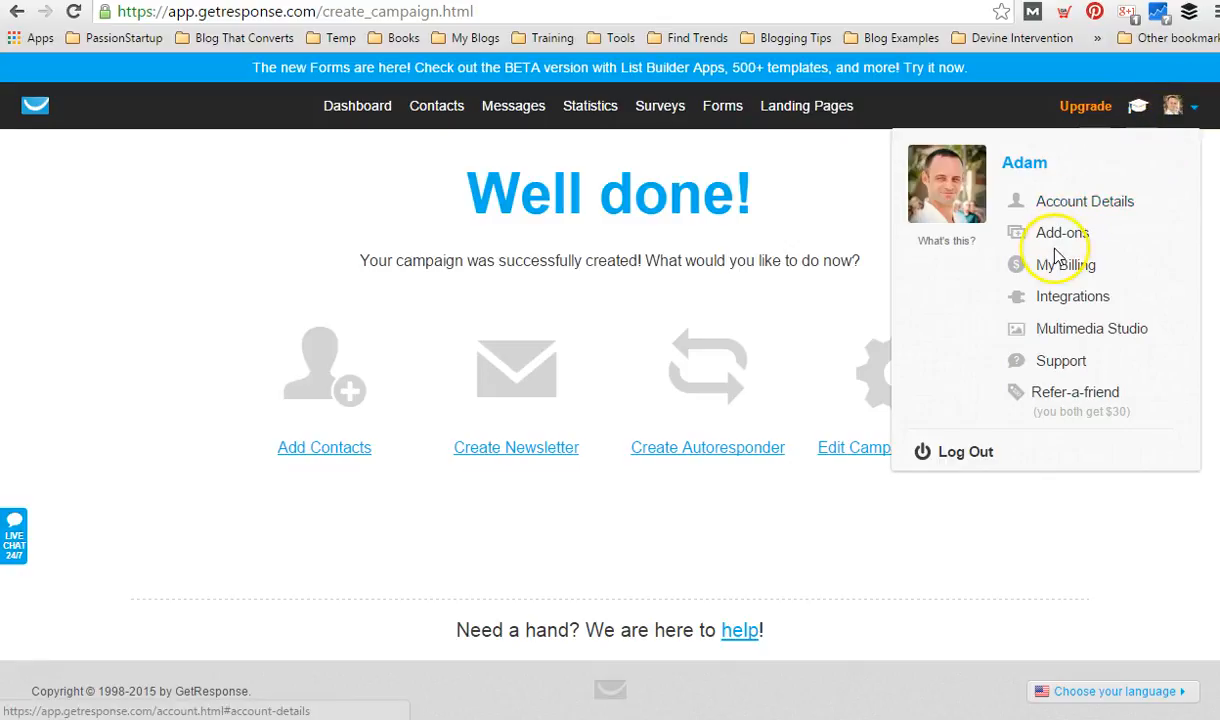
click(1083, 201)
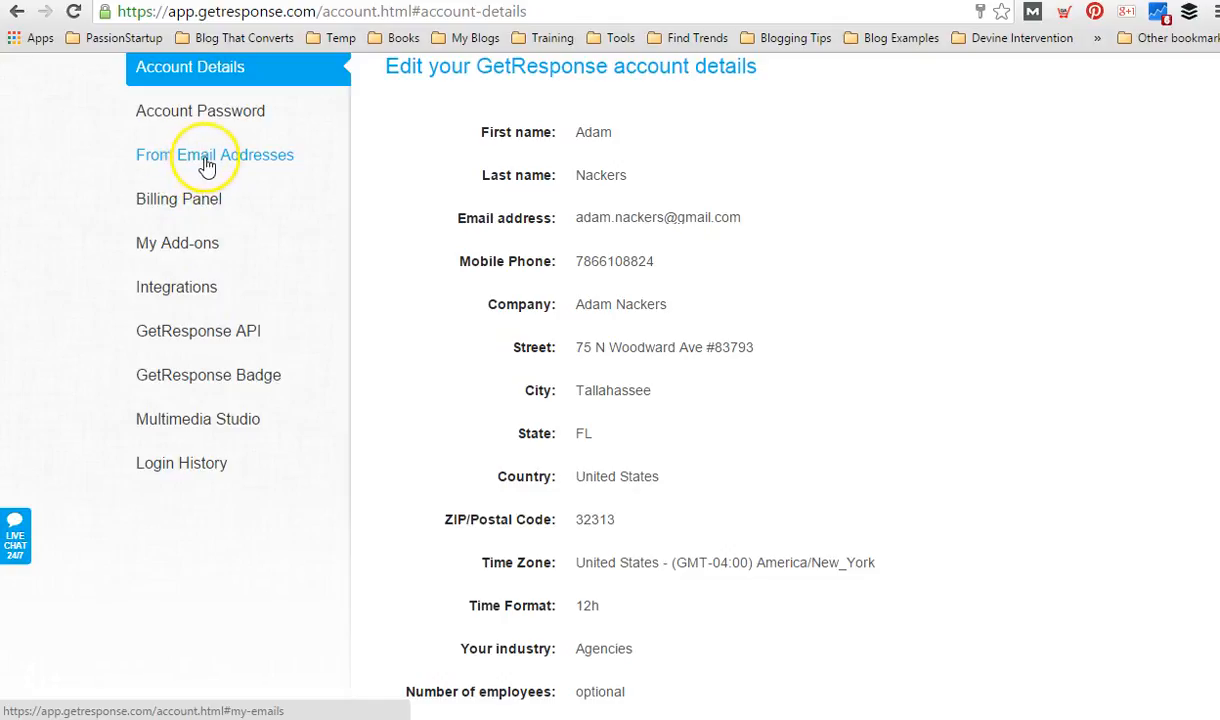
click(201, 160)
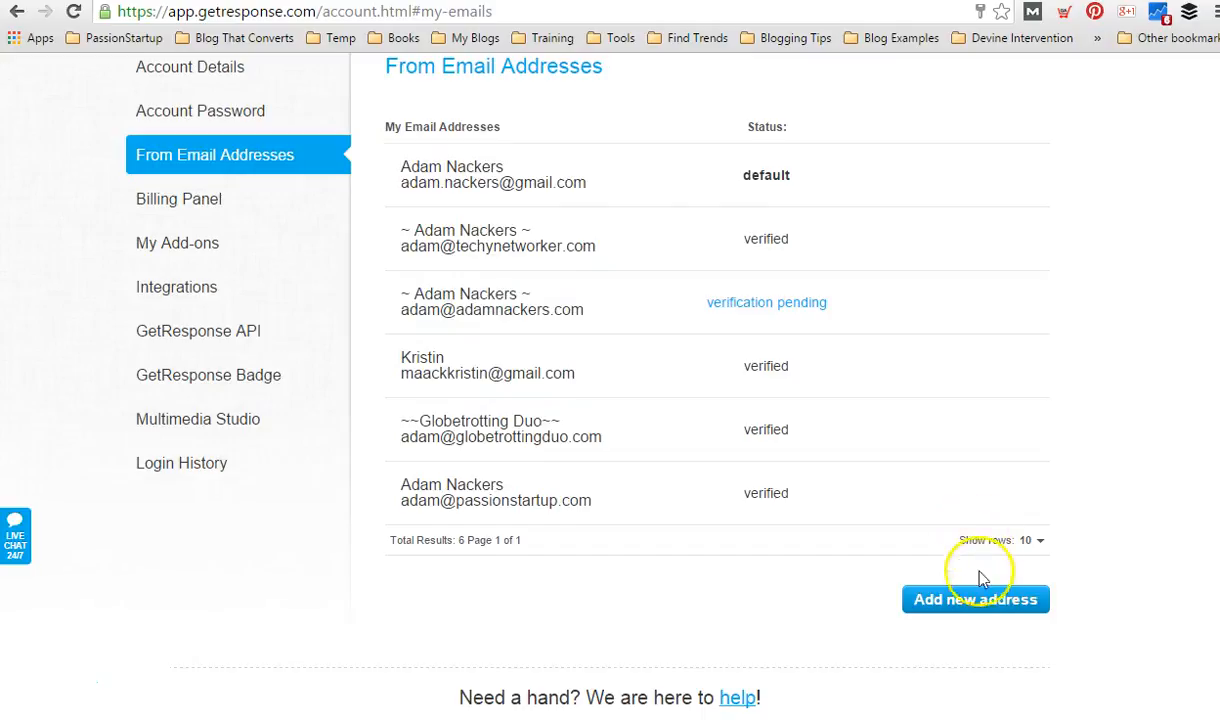
click(985, 606)
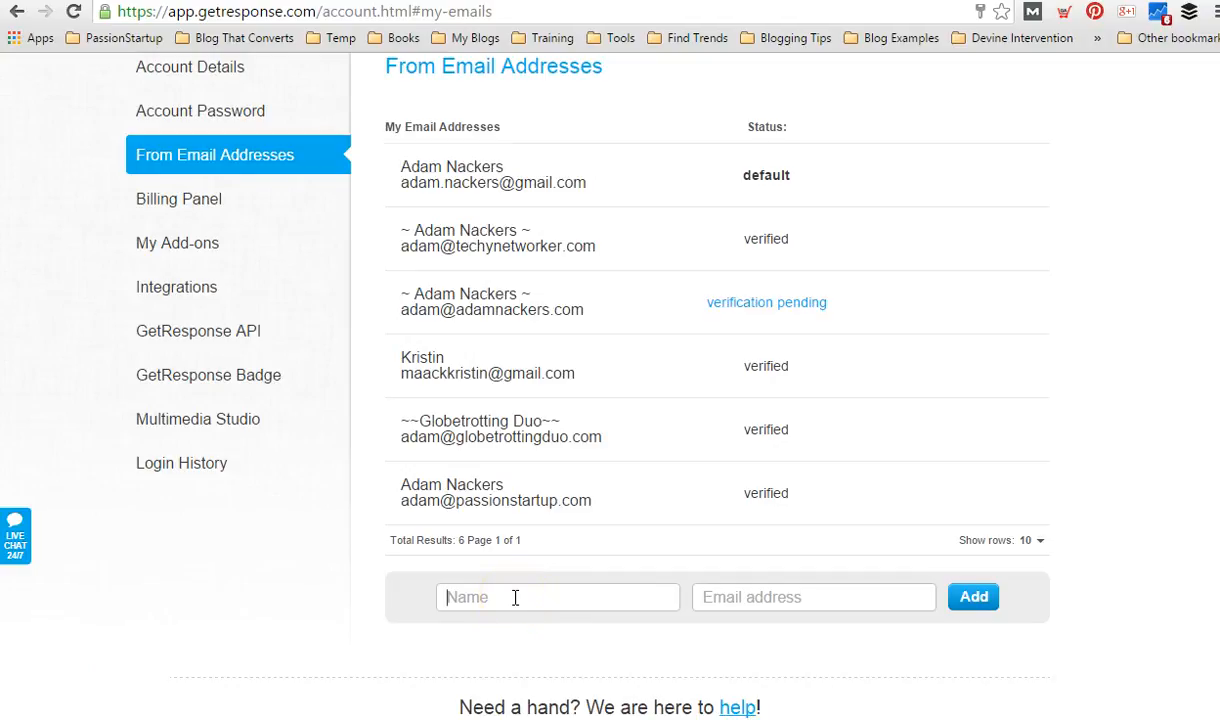
Enter the sender's display name for the new From email address.
text(KRI)
key(BackSpace)
key(BackSpace)
key(BackSpace)
text(TRAve)
key(BackSpace)
key(BackSpace)
key(BackSpace)
key(BackSpace)
text(R)
key(BackSpace)
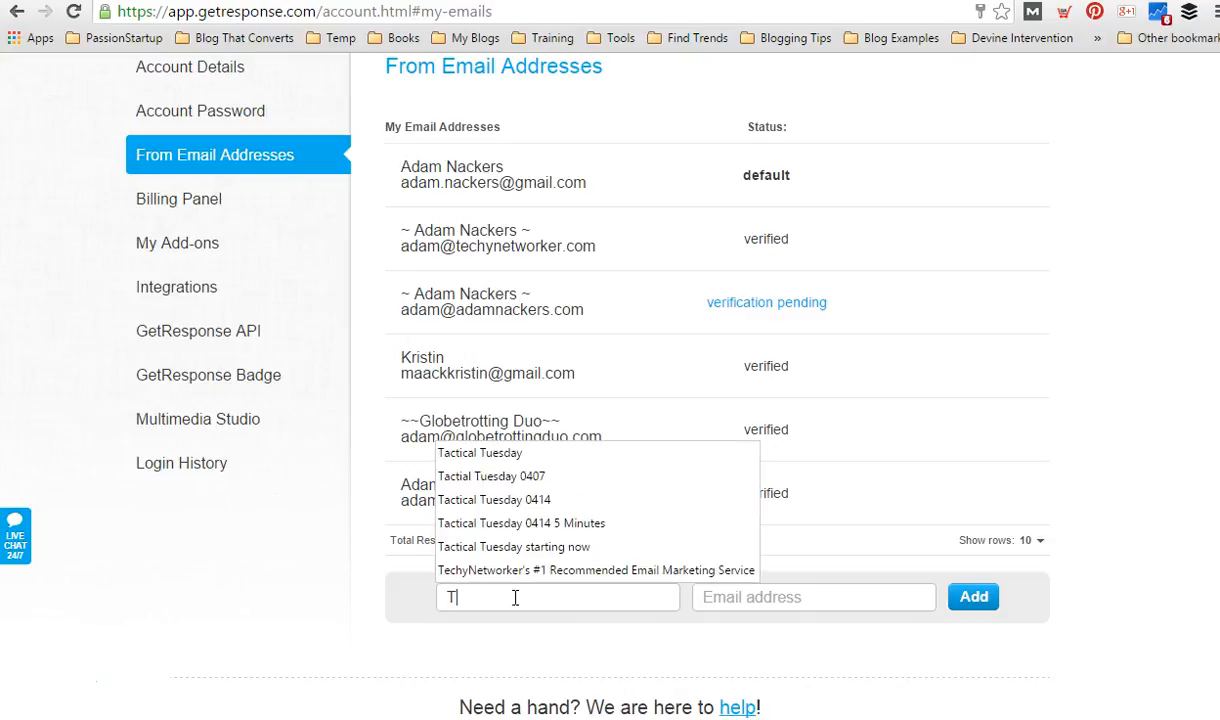
text(raveling)
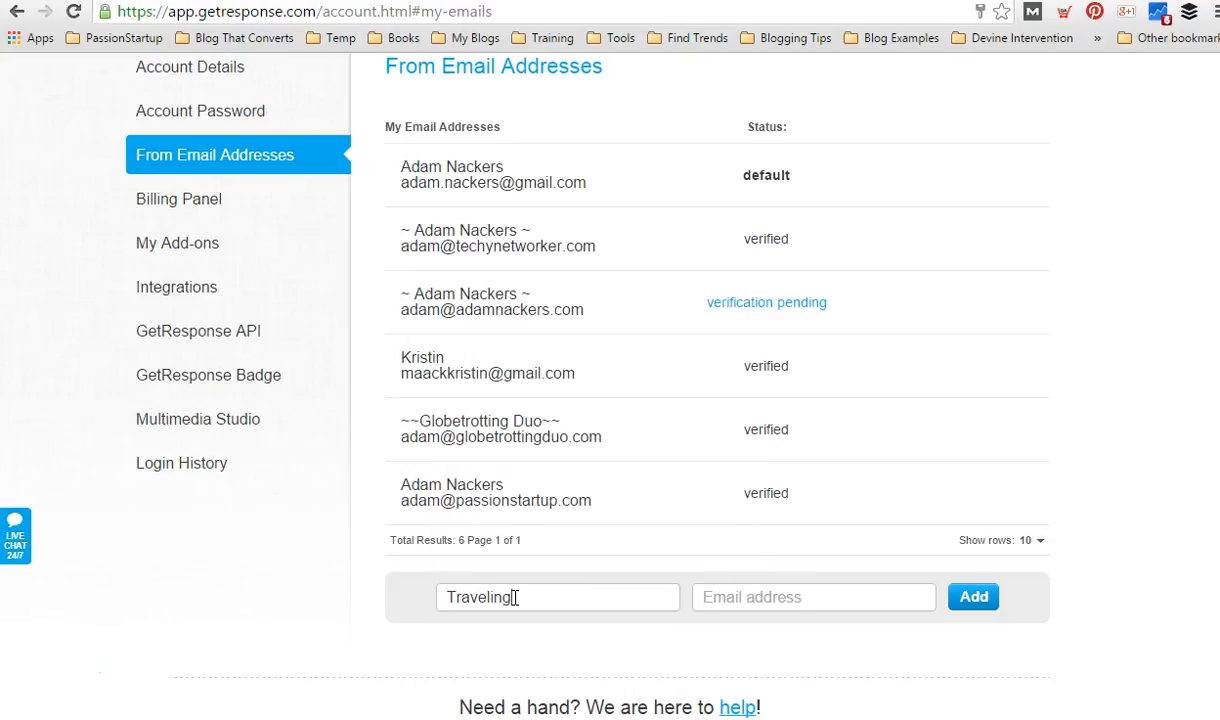
text(istin)
Fill in the sender's email address at the travelinghappiness.com domain and add it to the From addresses.
text(tk)
key(BackSpace)
key(BackSpace)
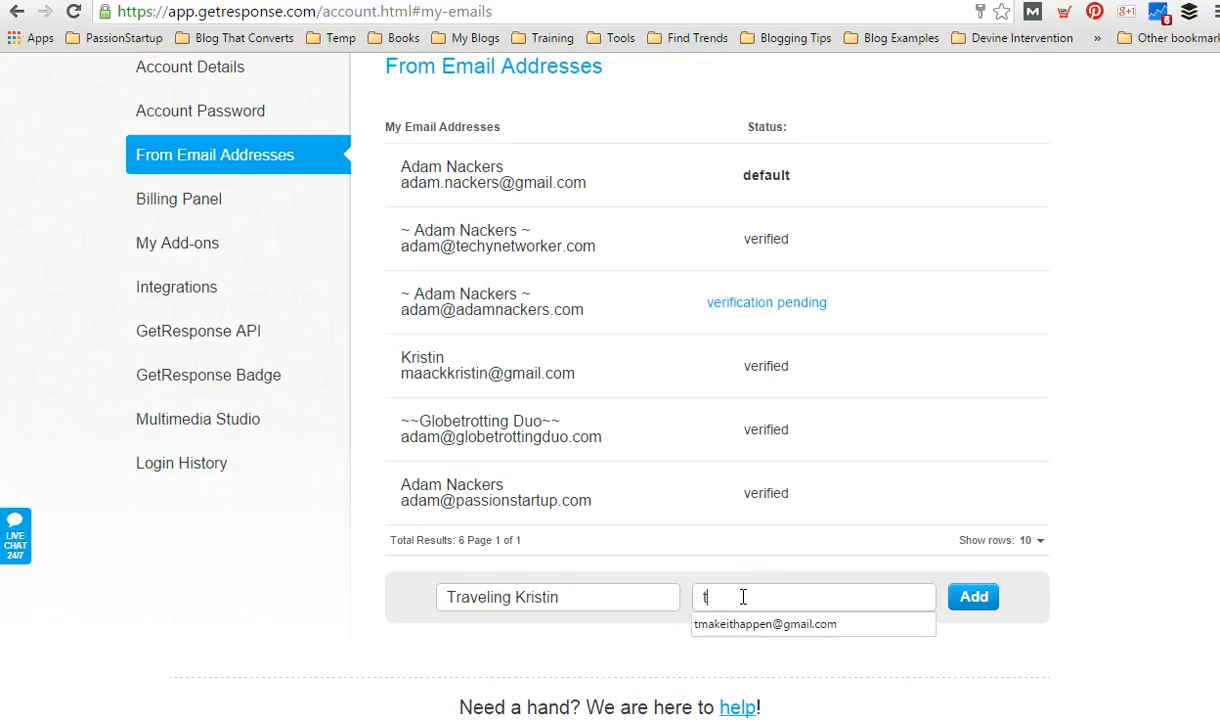
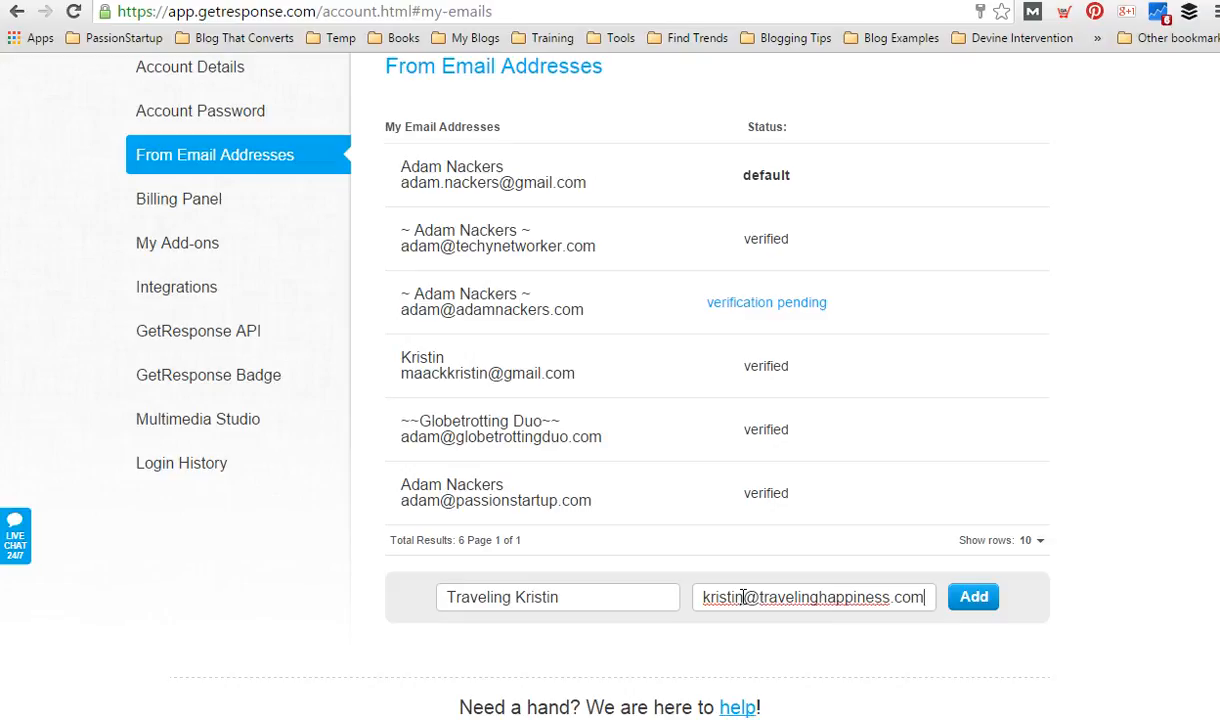
click(978, 600)
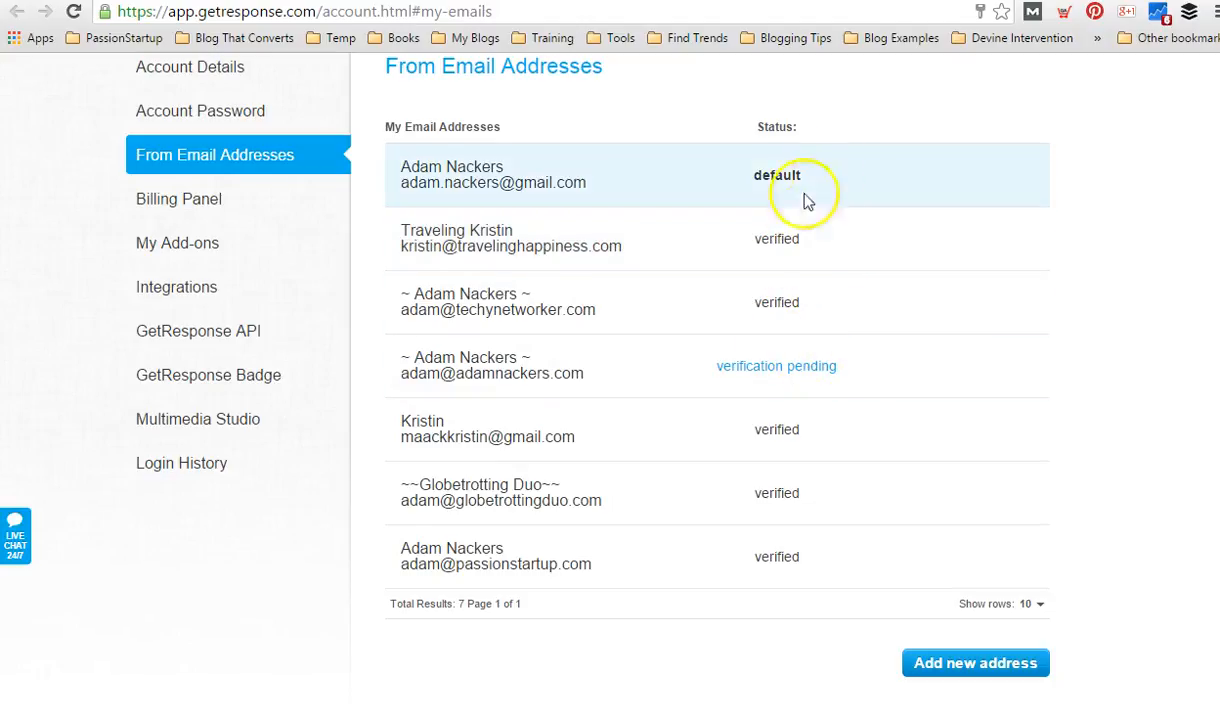
Check the option to re-send the confirmation email for the address with pending verification, and dismiss it without sending.
click(787, 370)
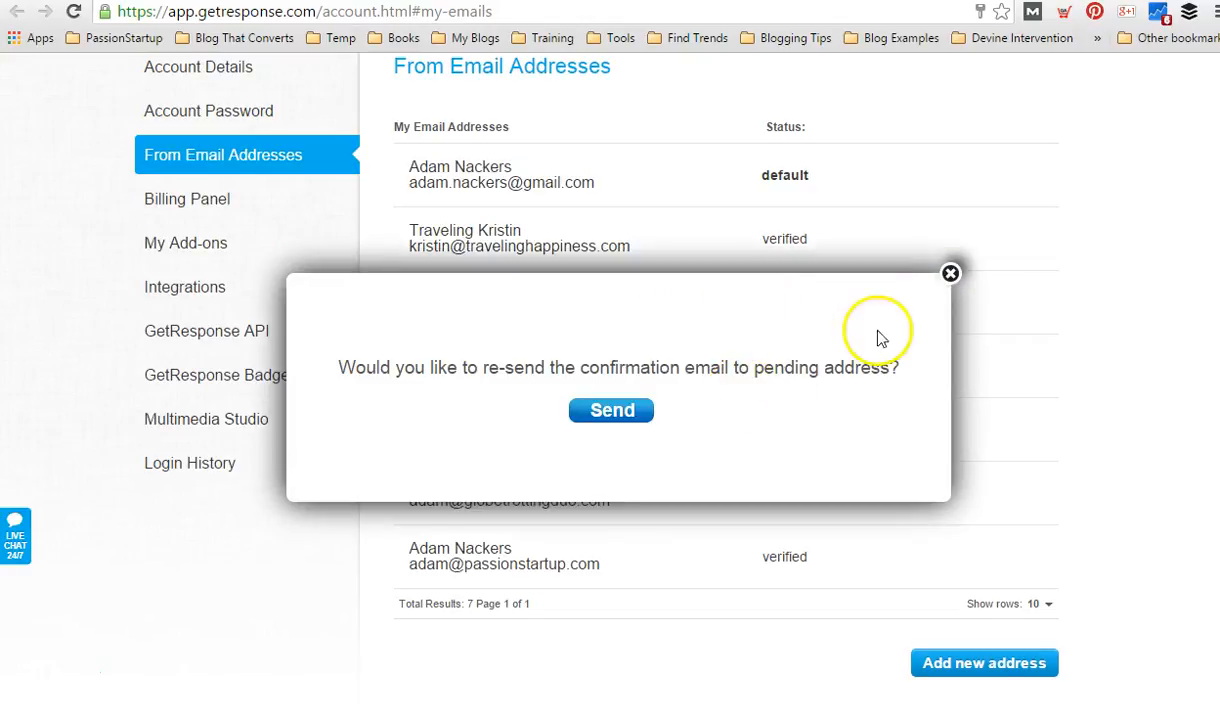
click(951, 274)
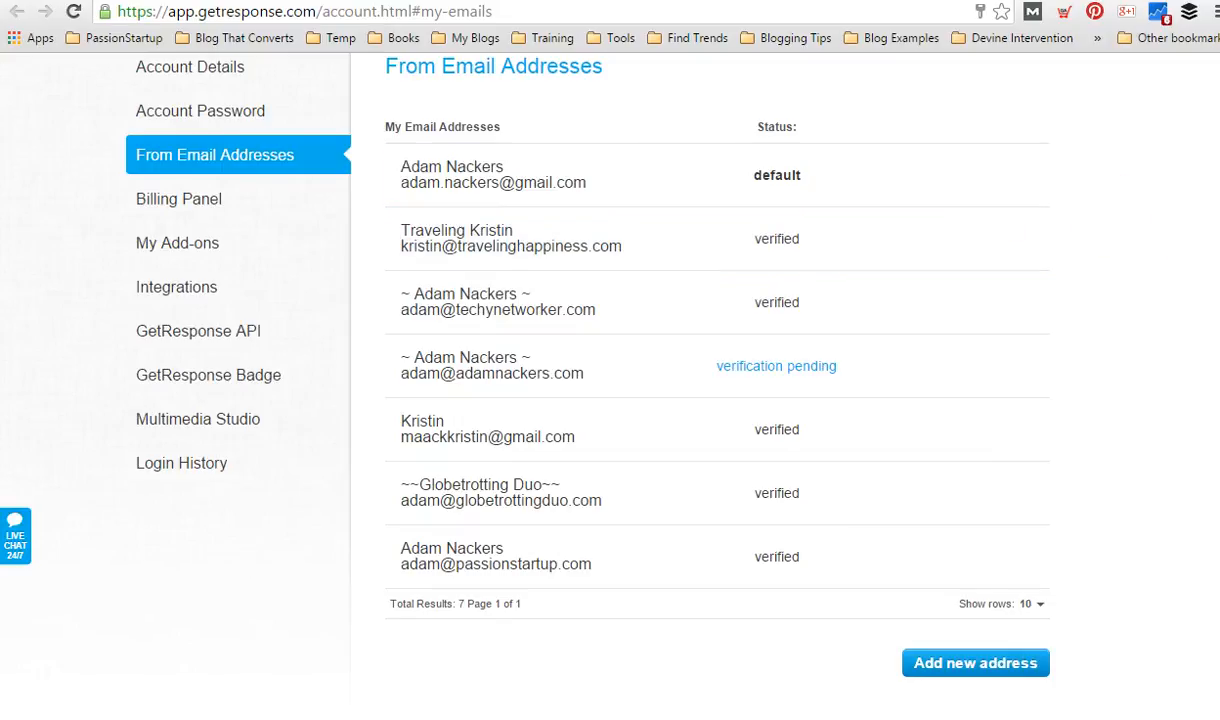
Open the 52woh campaign's settings from the dashboard, turn on Subscribe via Email and review the general options.
scroll(610, 400, up, 2)
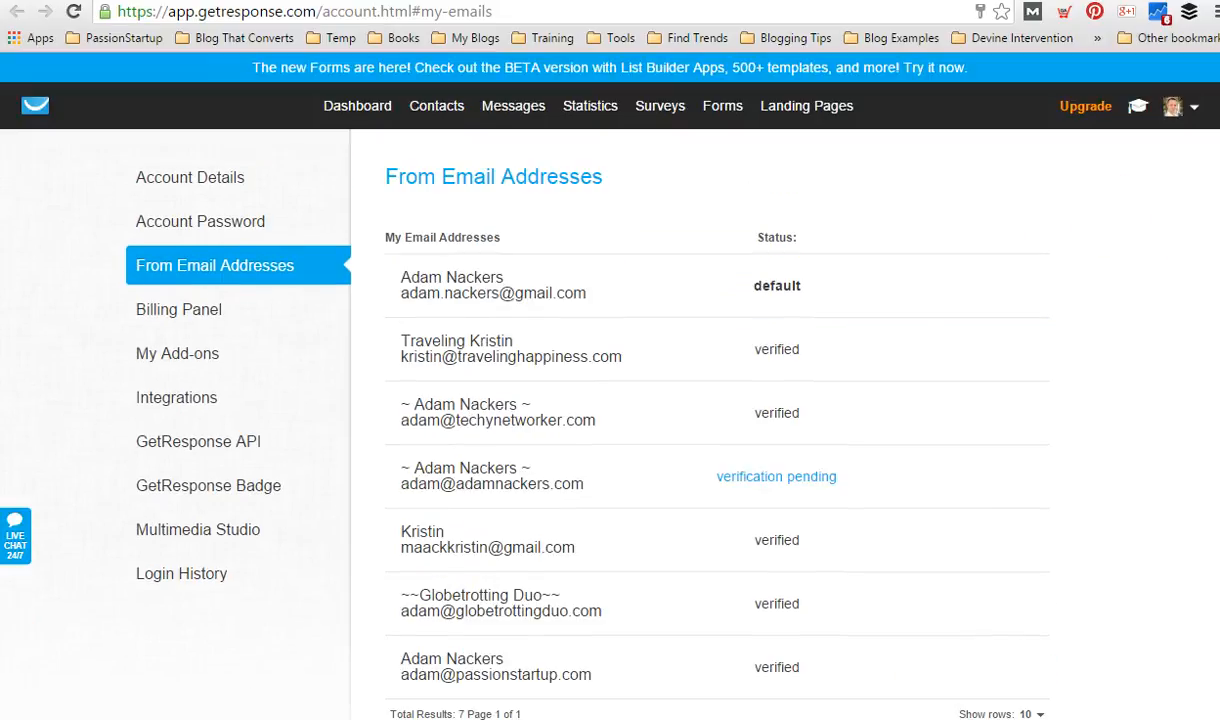
click(360, 116)
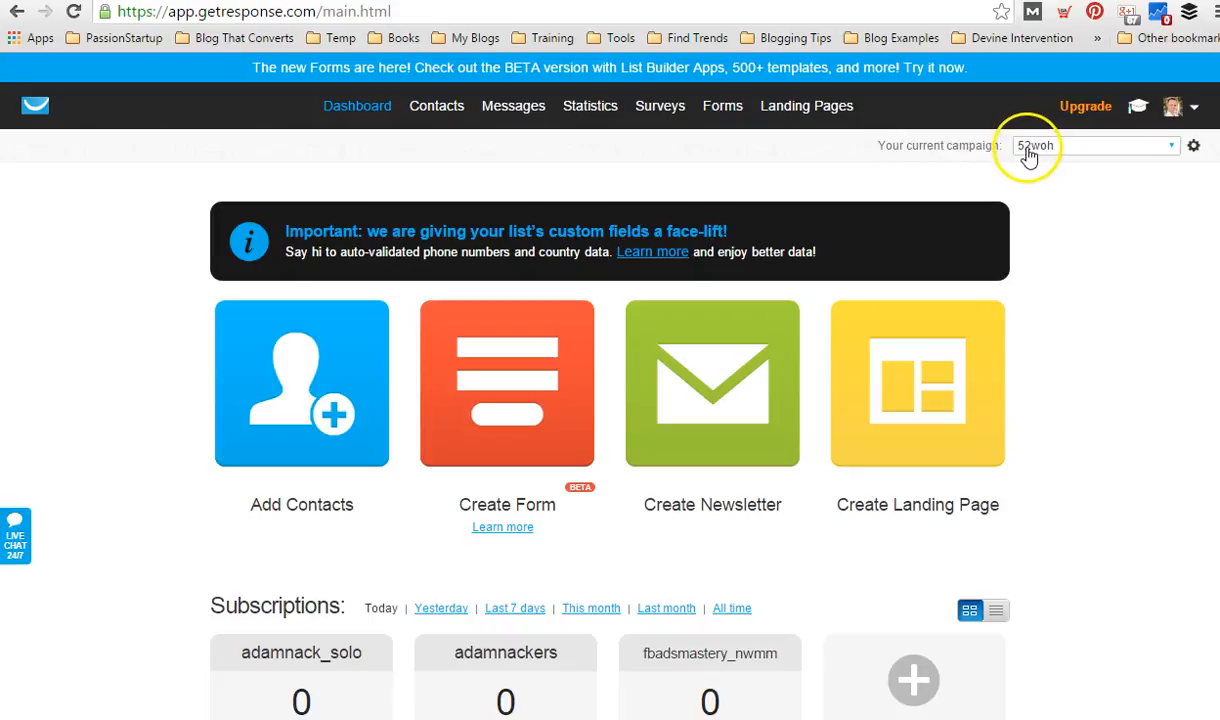
click(1195, 150)
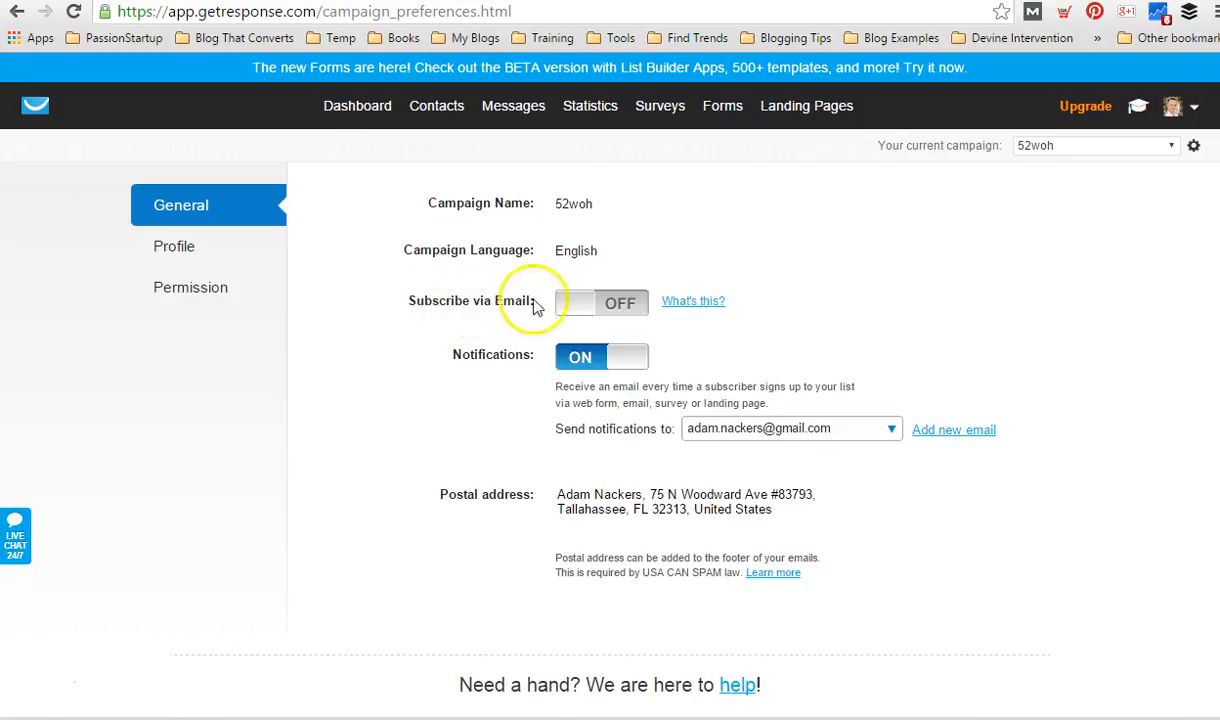
click(621, 307)
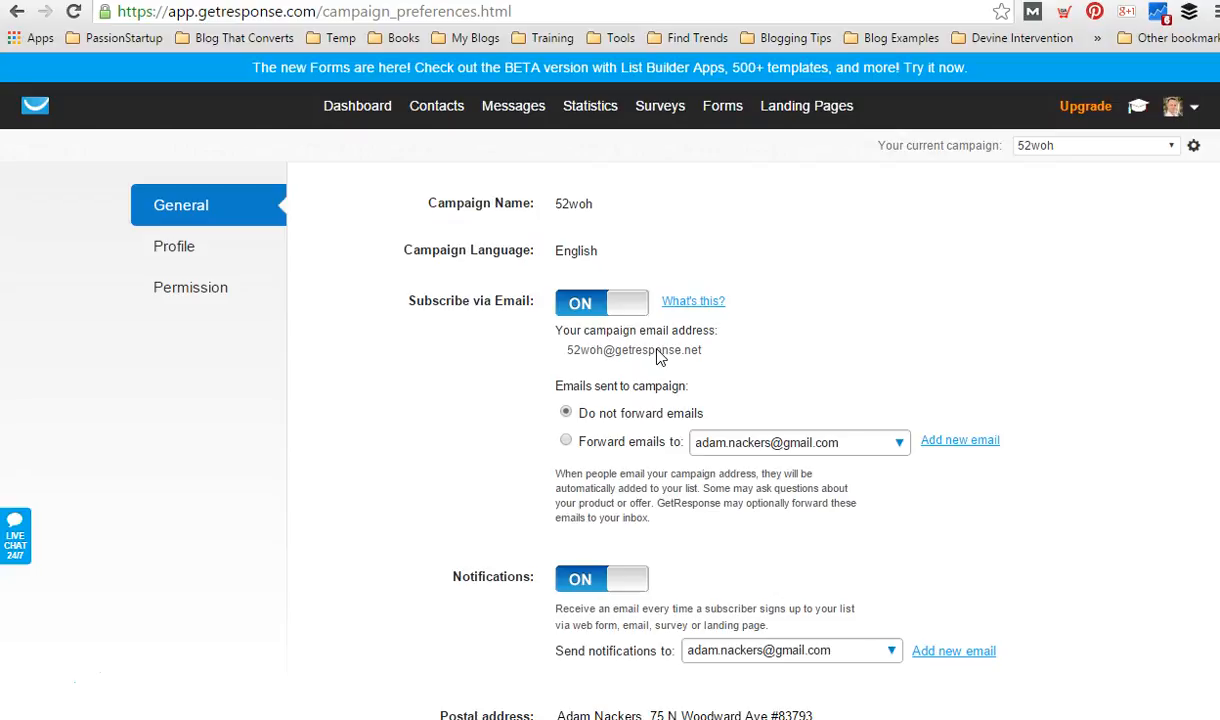
click(621, 304)
scroll(333, 420, down, 3)
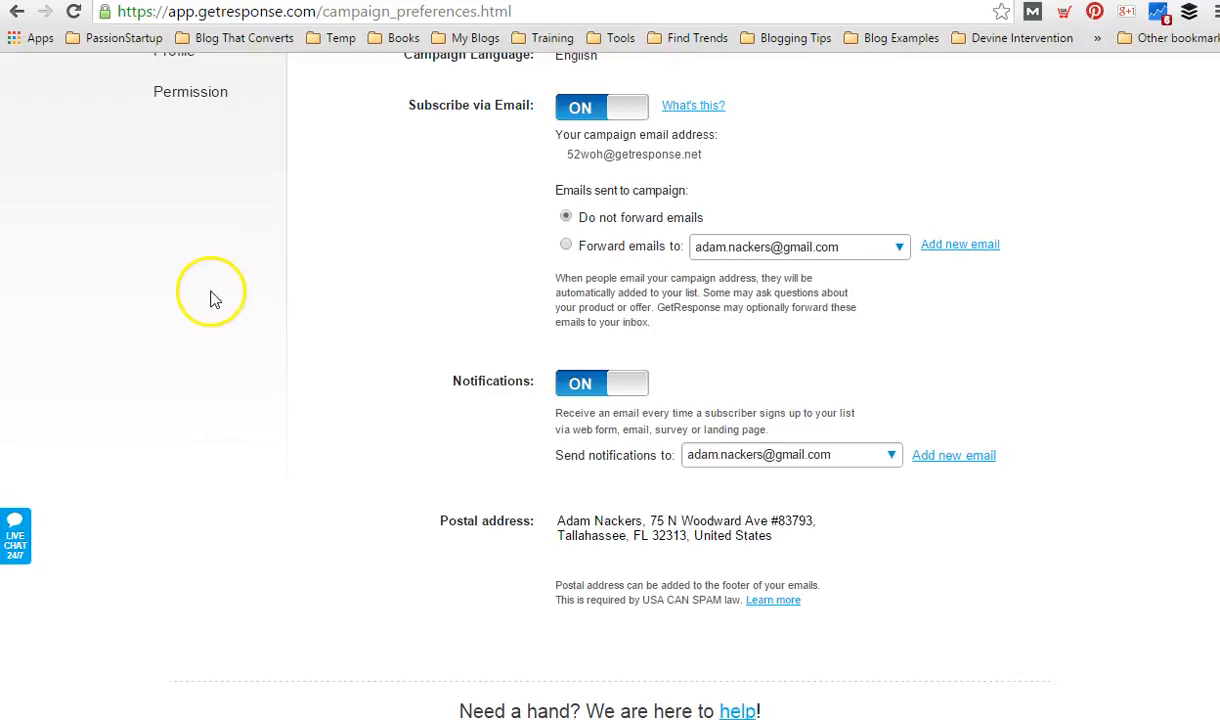
scroll(210, 298, up, 2)
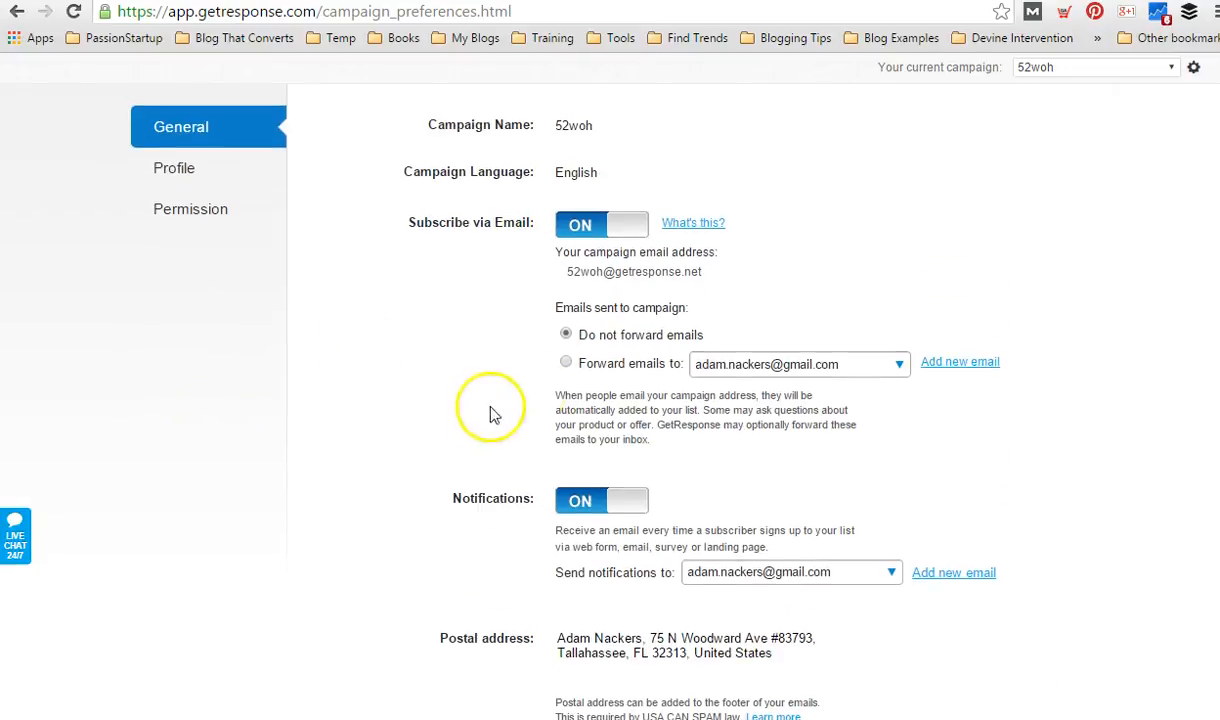
Set the campaign title in the campaign profile to "52 Weeks of Happiness" and save it.
click(180, 170)
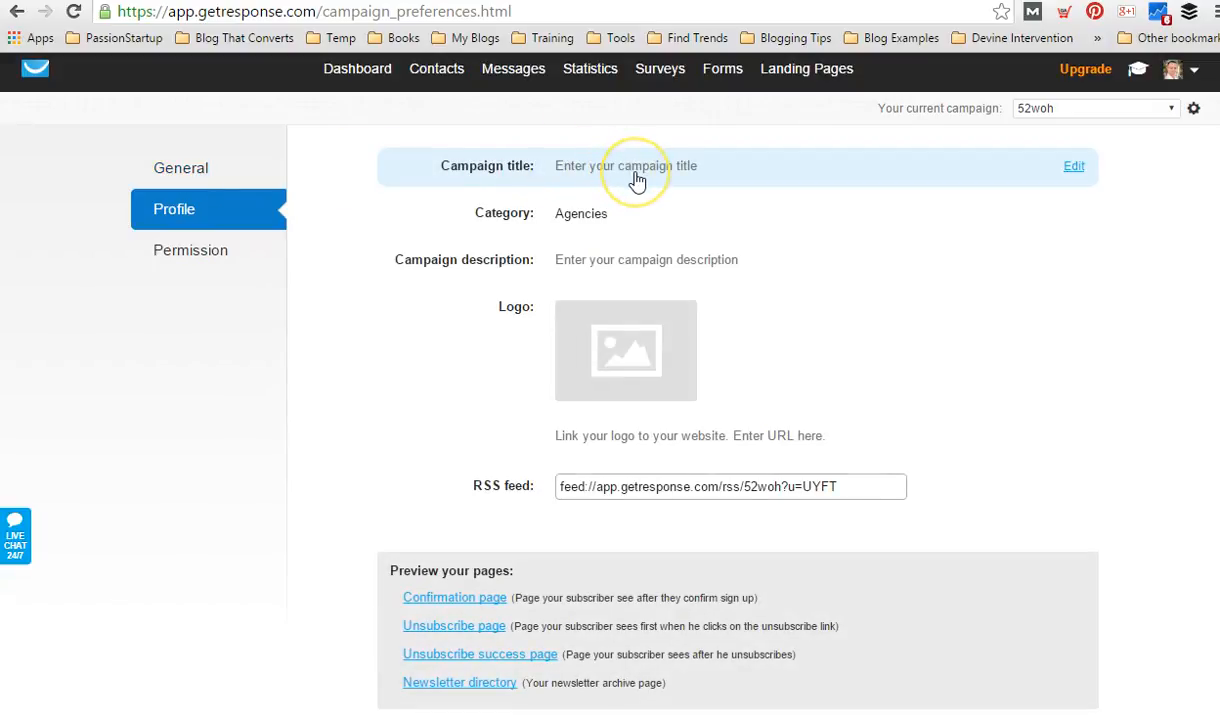
click(636, 174)
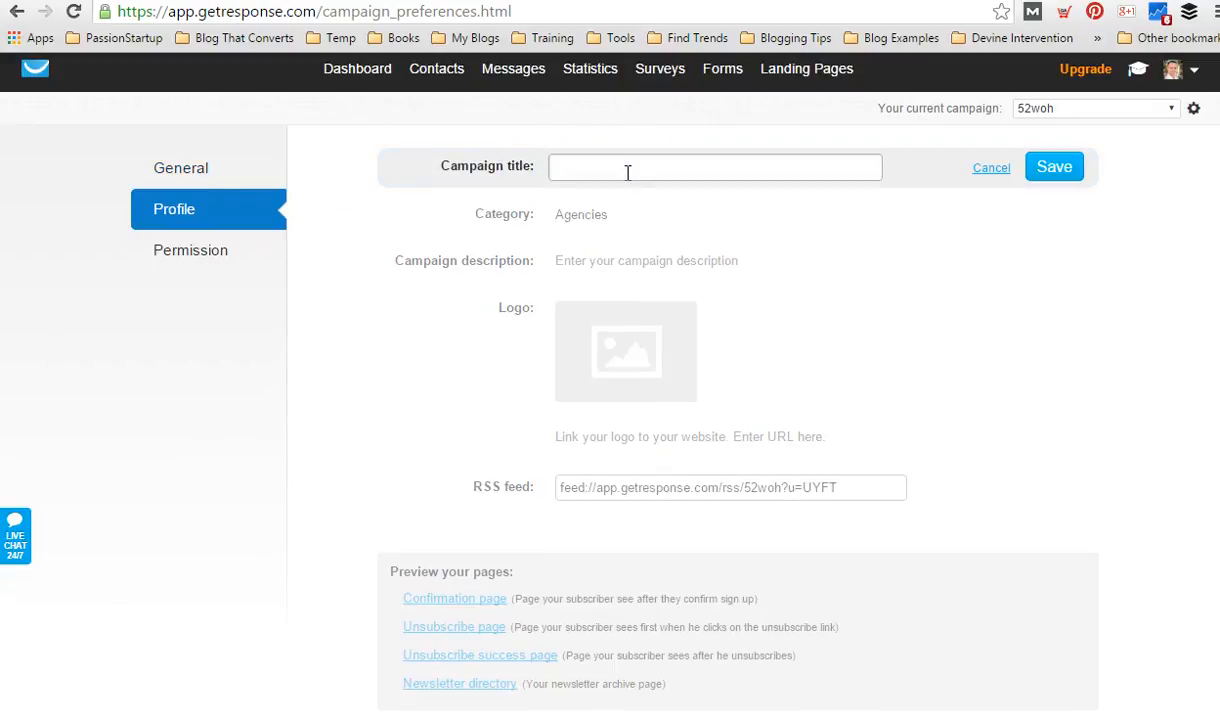
text(52 Weeks of Happiness)
click(692, 169)
click(1052, 170)
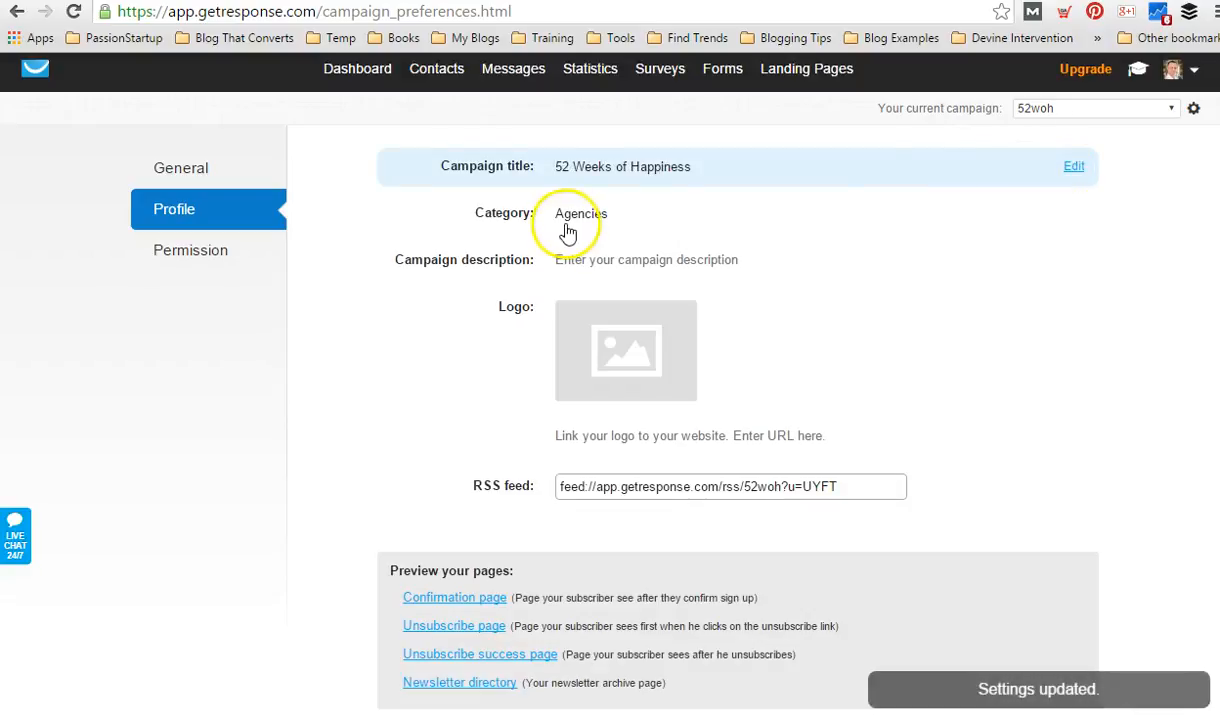
Change the campaign category to Travel and save it.
click(625, 219)
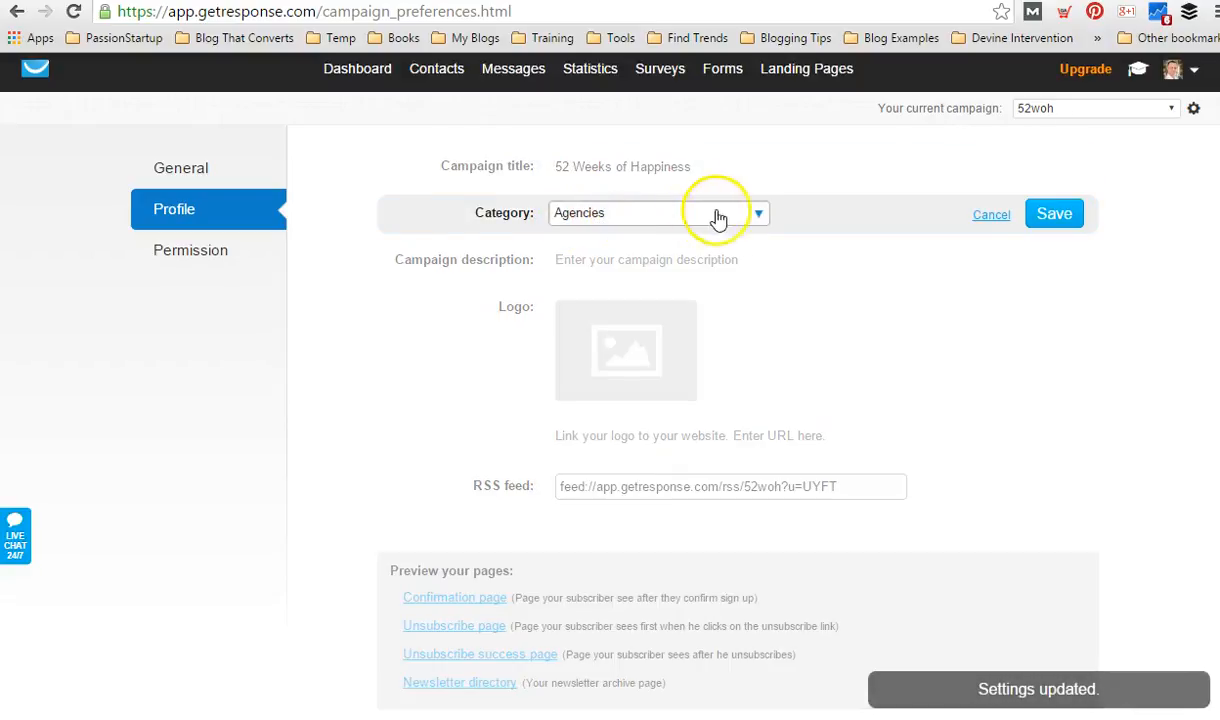
click(759, 216)
drag(762, 259, 763, 388)
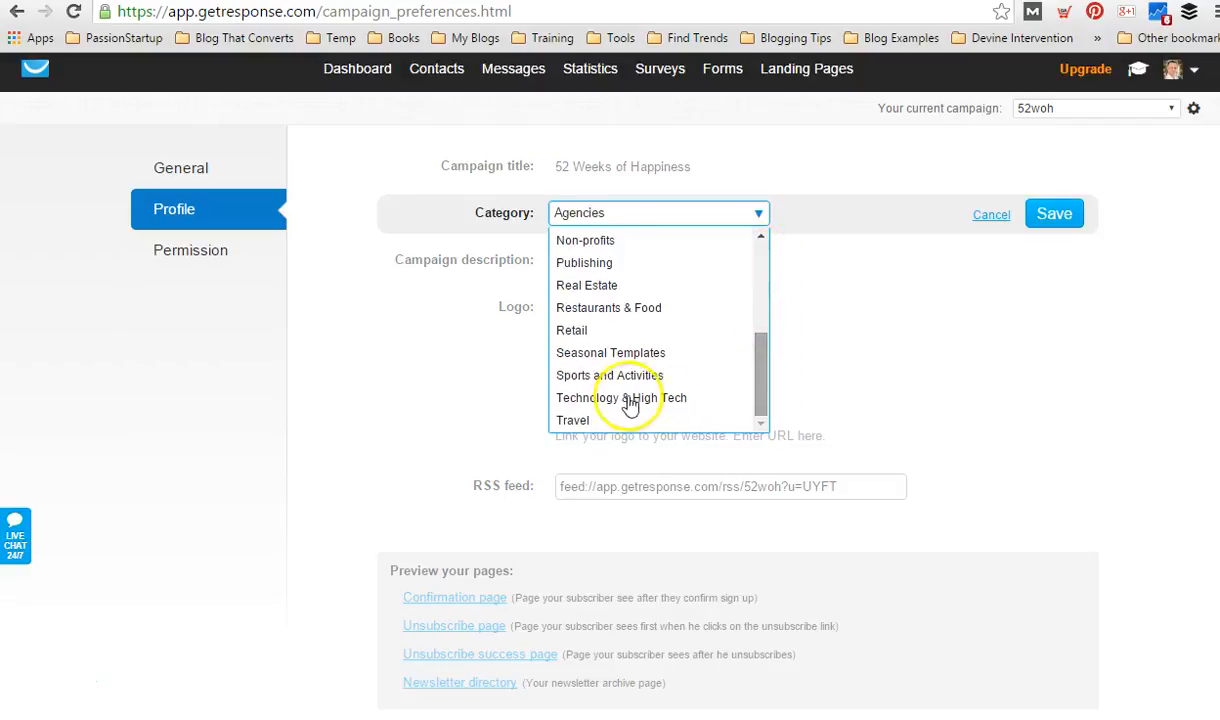
click(592, 419)
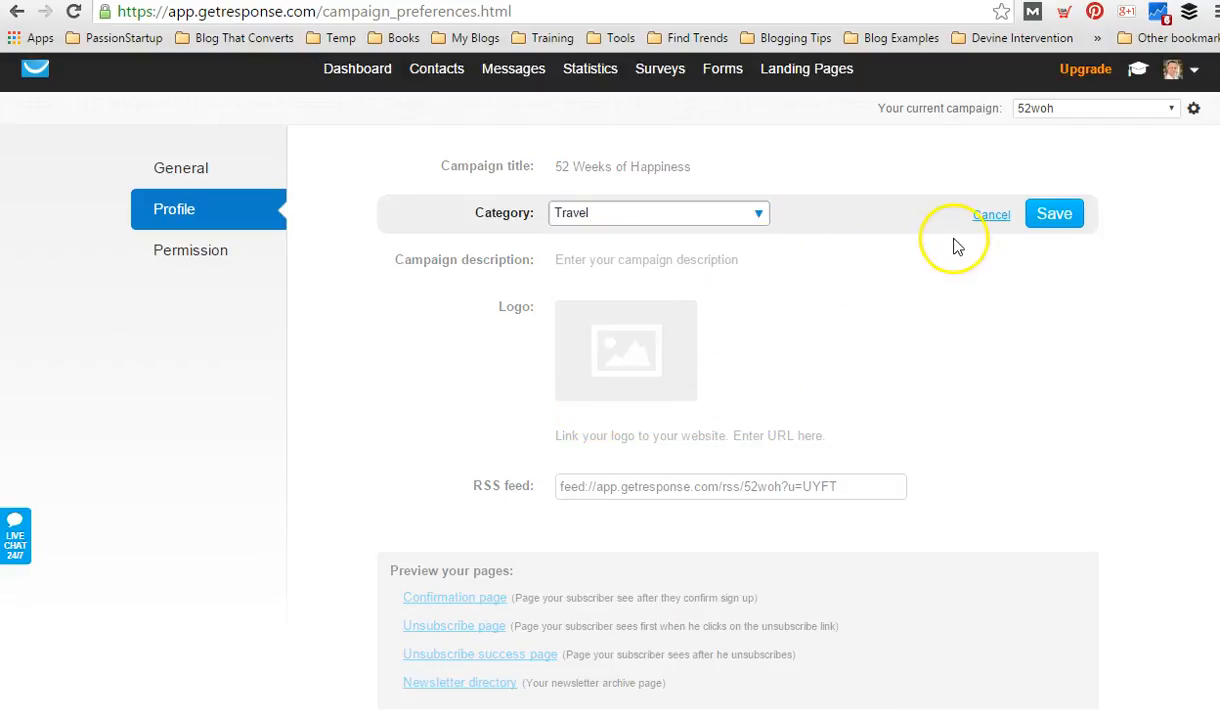
click(1056, 218)
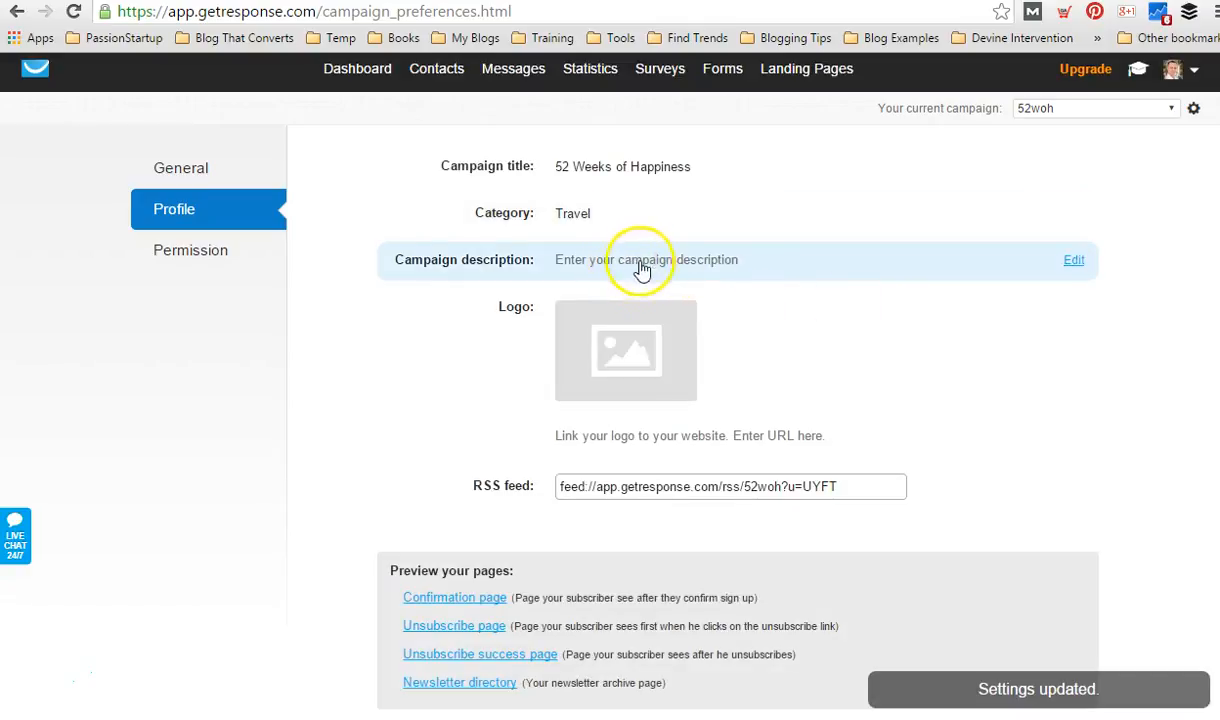
click(620, 350)
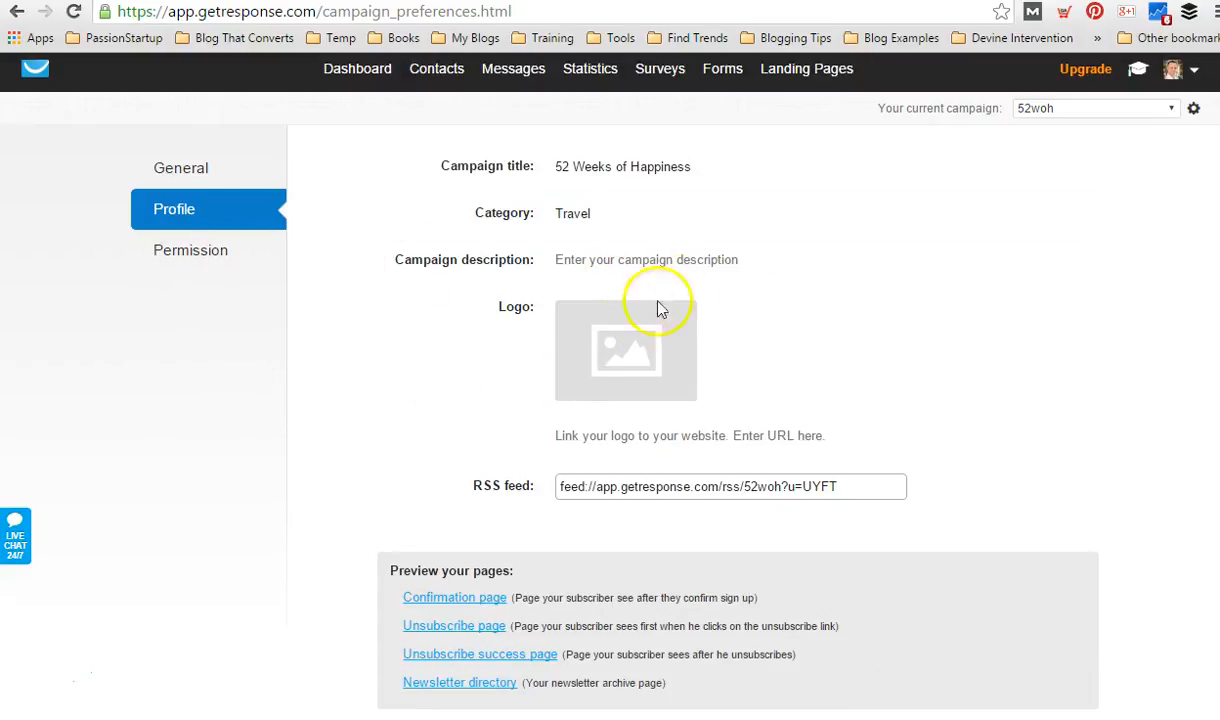
click(637, 352)
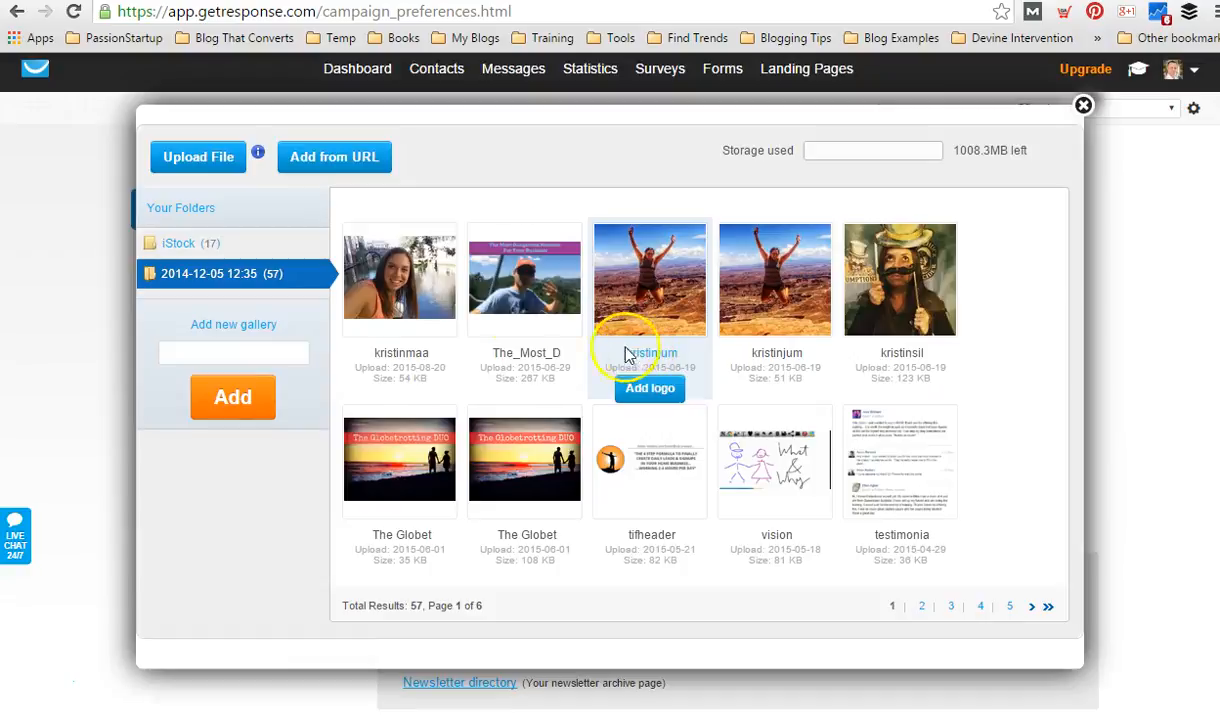
mouse_move(413, 289)
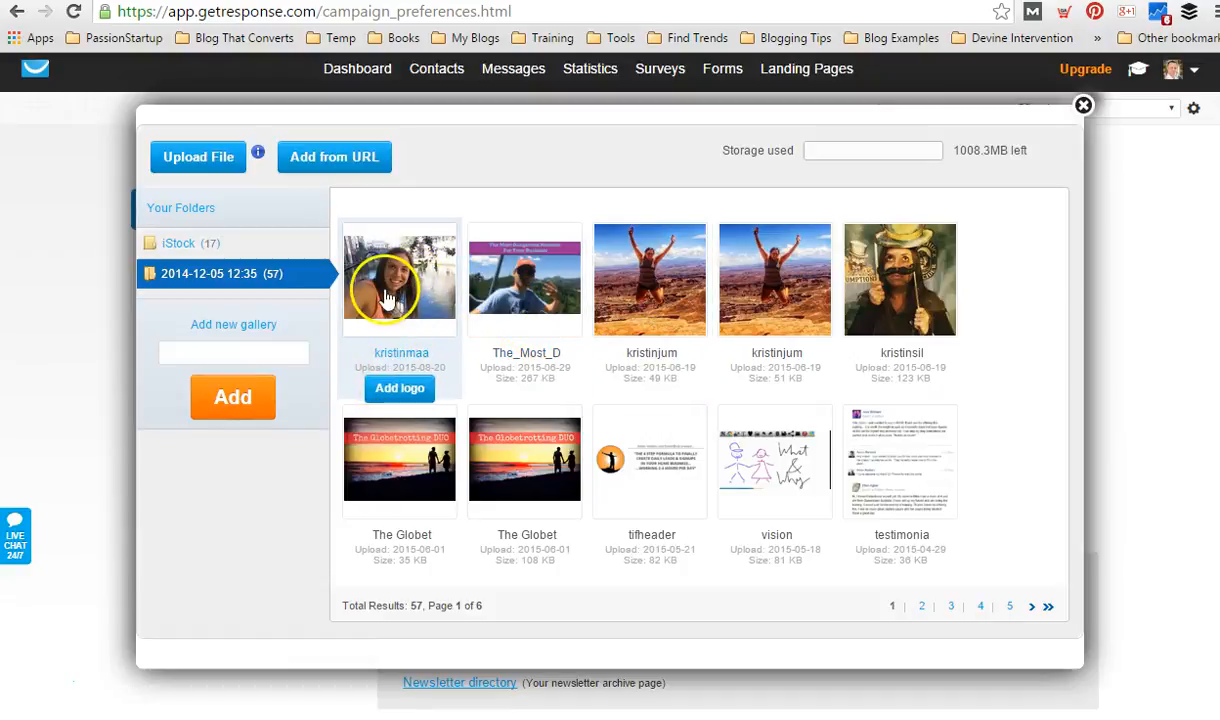
click(399, 389)
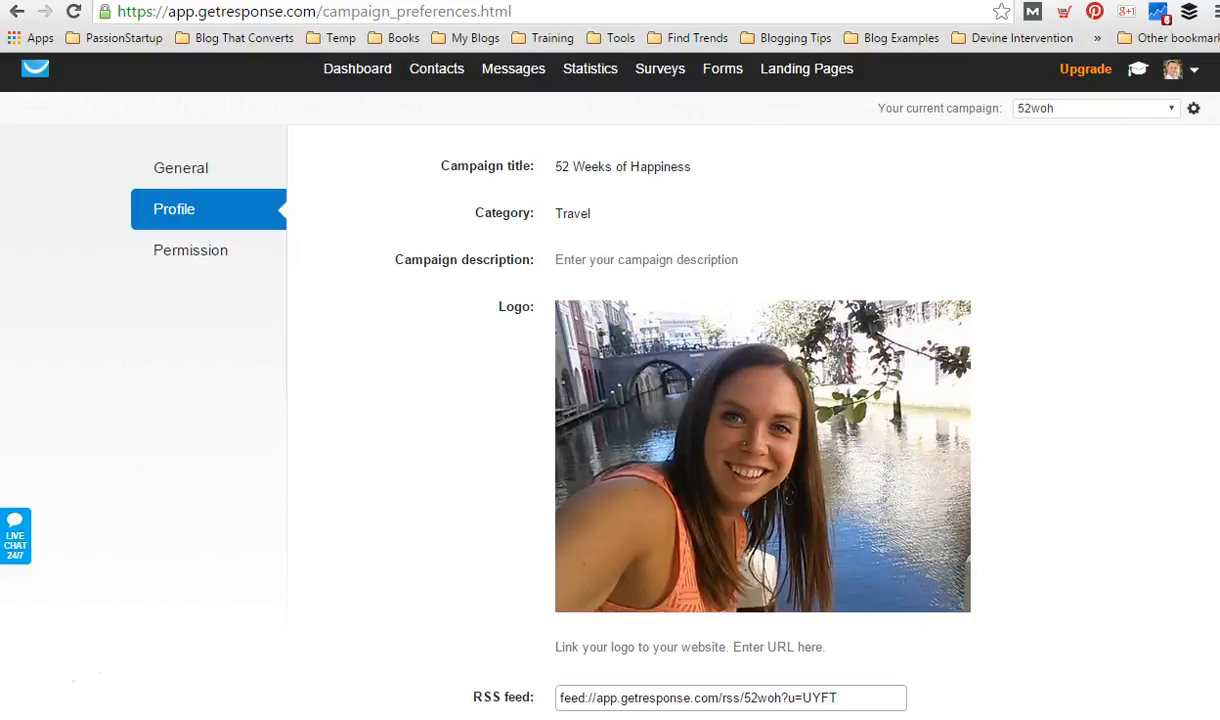
scroll(948, 362, down, 2)
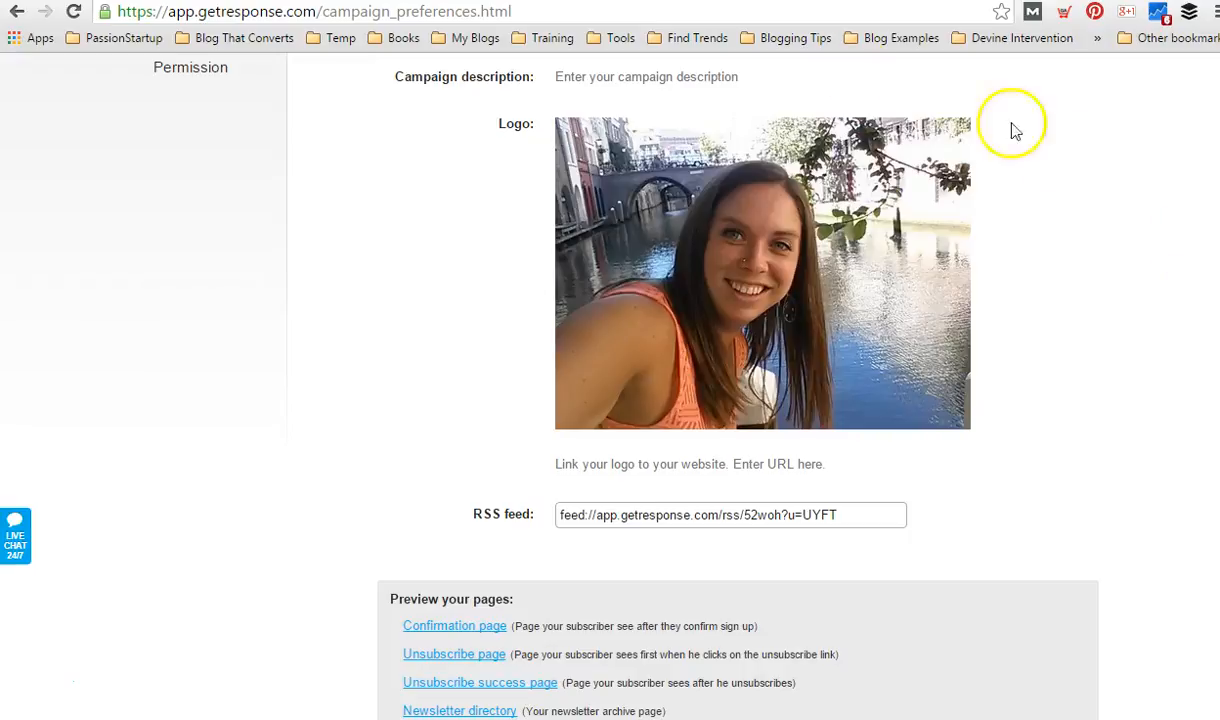
Set the campaign description to "Welcome to 52 Weeks of Happiness!" and save it.
click(672, 84)
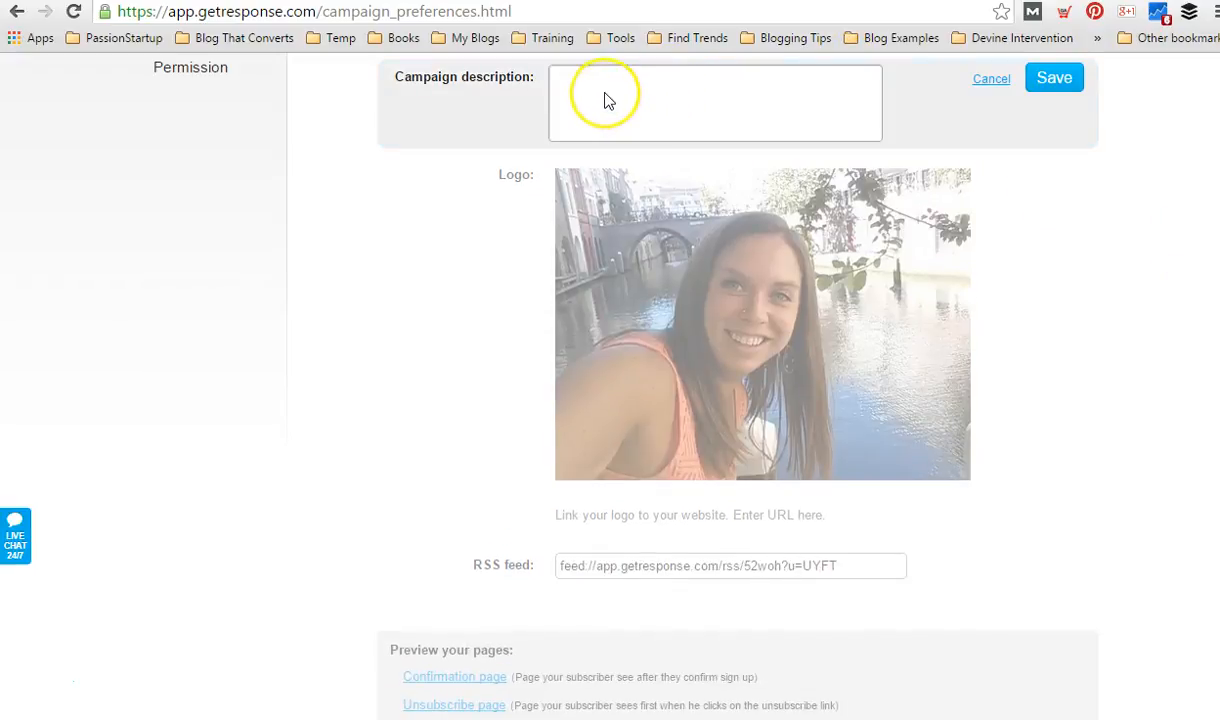
text(Welcome to 52 Weeks of Happiness!)
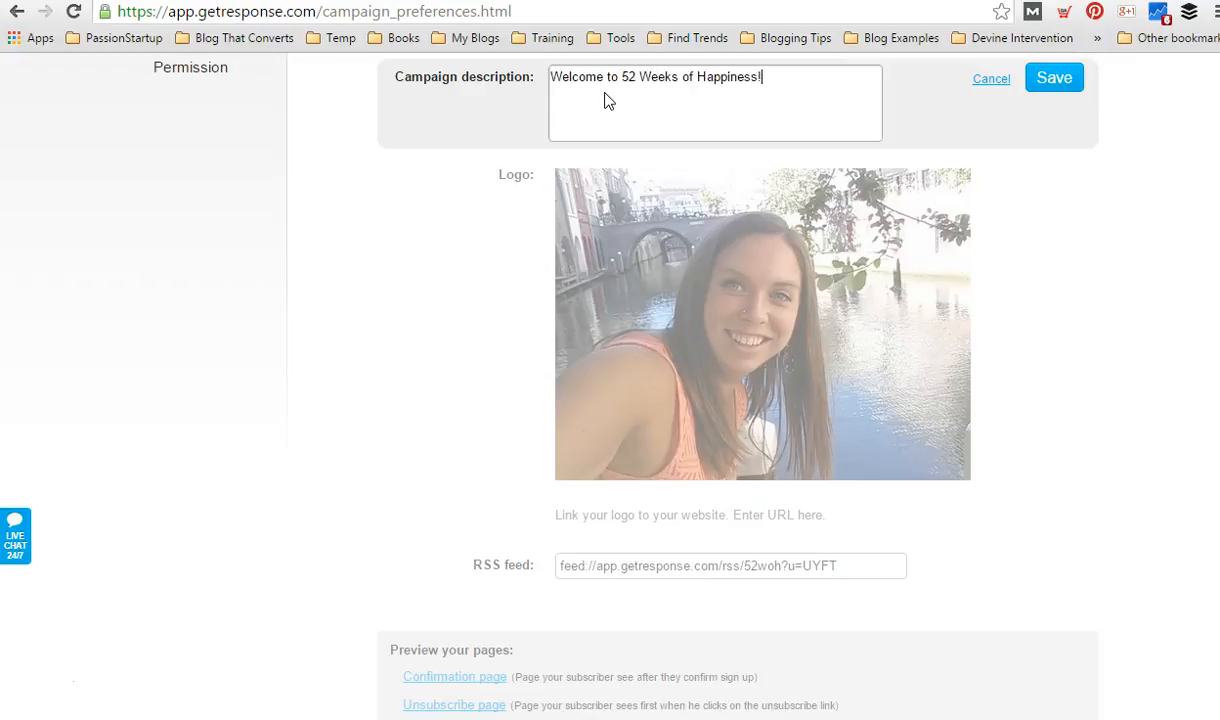
click(1054, 80)
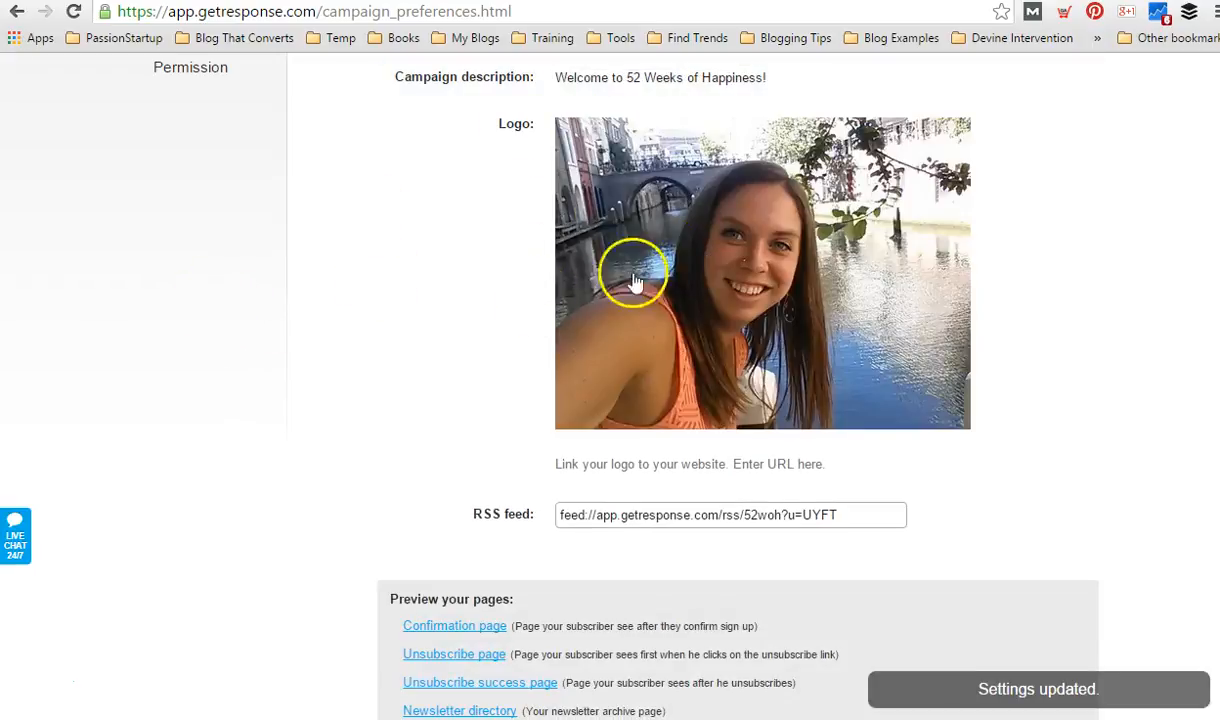
In the campaign's permission settings, set the confirmation message's From field to the sender address at the travelinghappiness.com domain.
scroll(76, 314, up, 2)
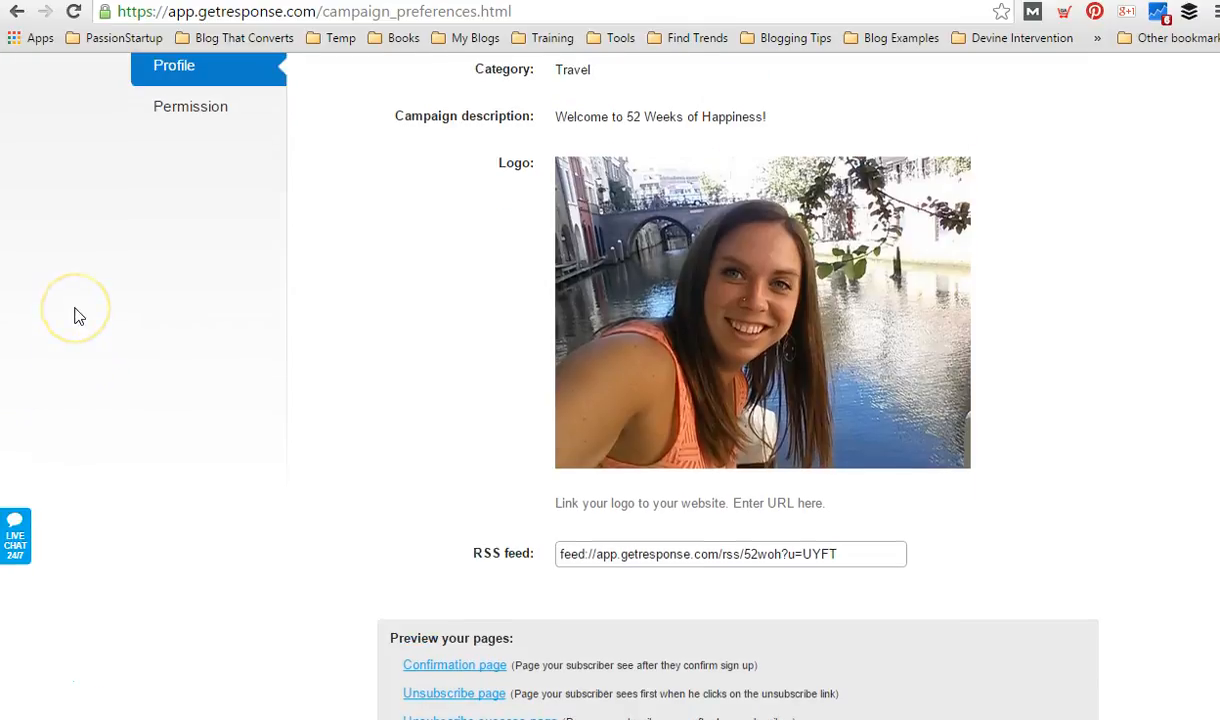
scroll(79, 316, up, 1)
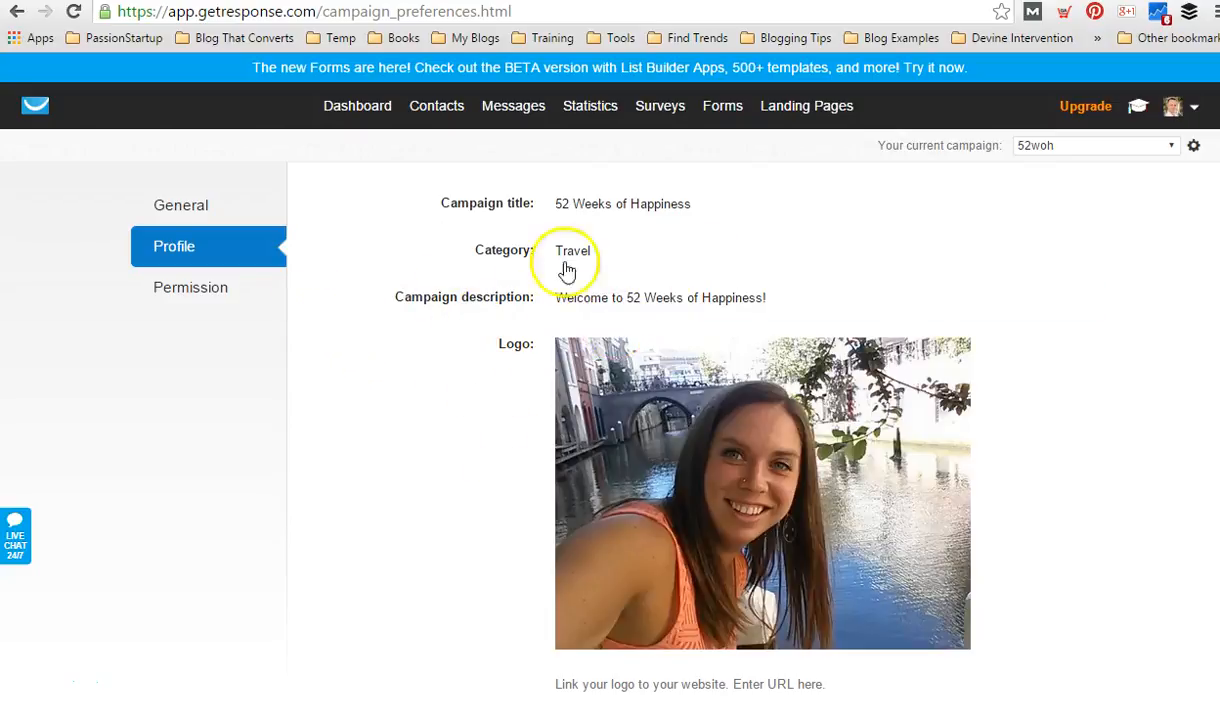
click(186, 292)
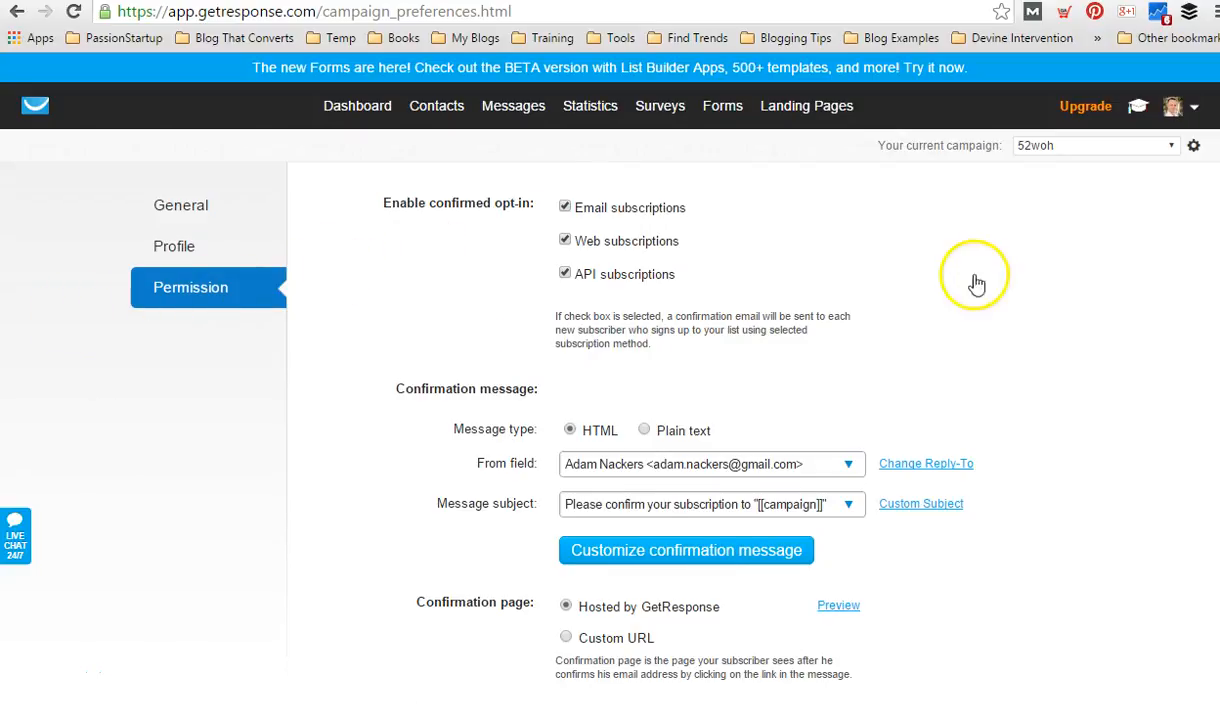
scroll(1100, 260, down, 2)
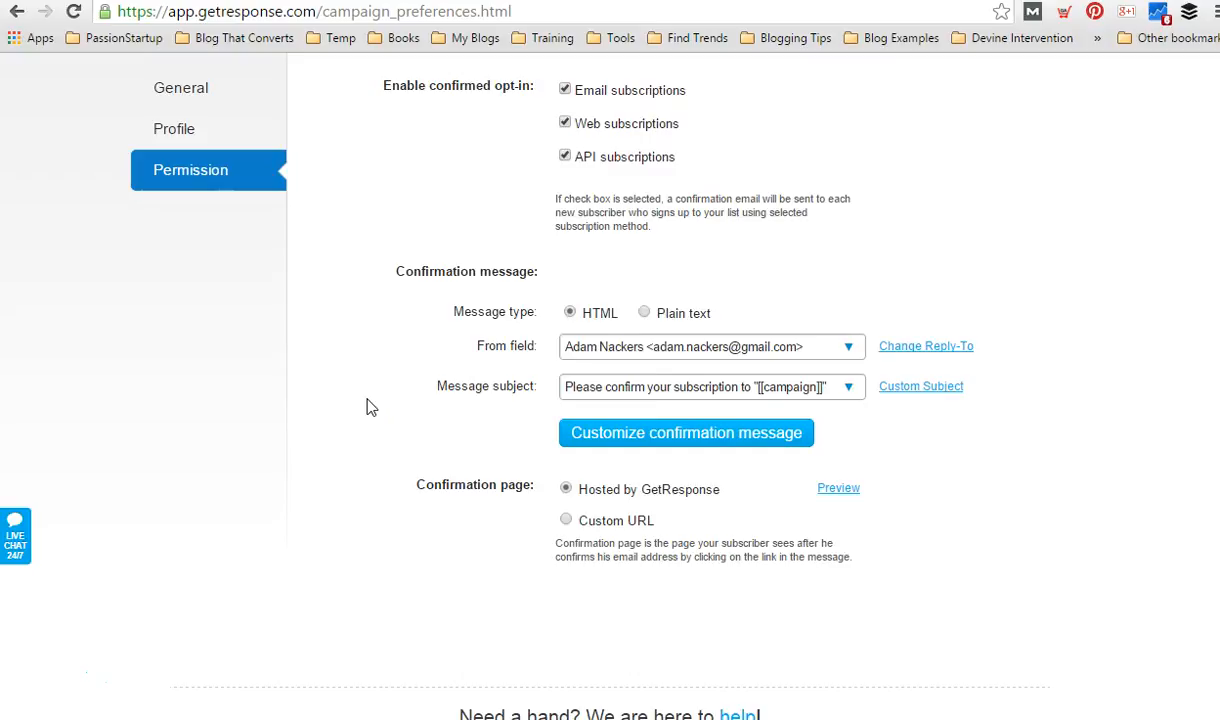
click(850, 350)
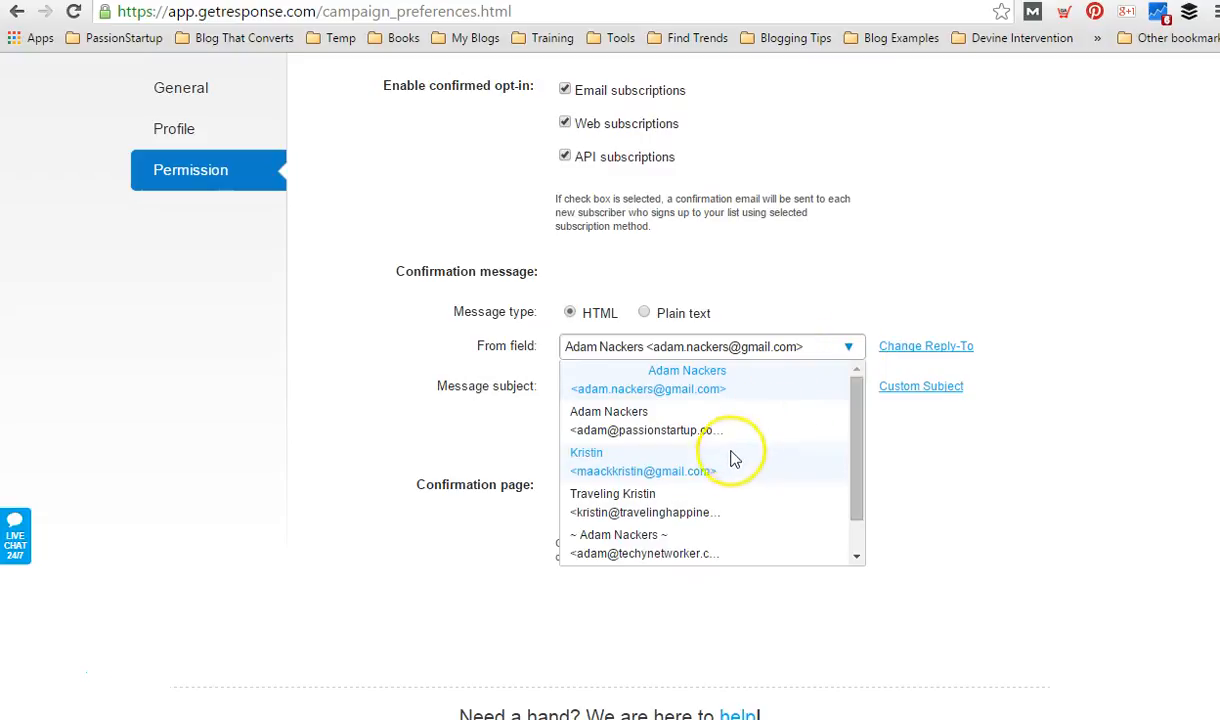
click(705, 512)
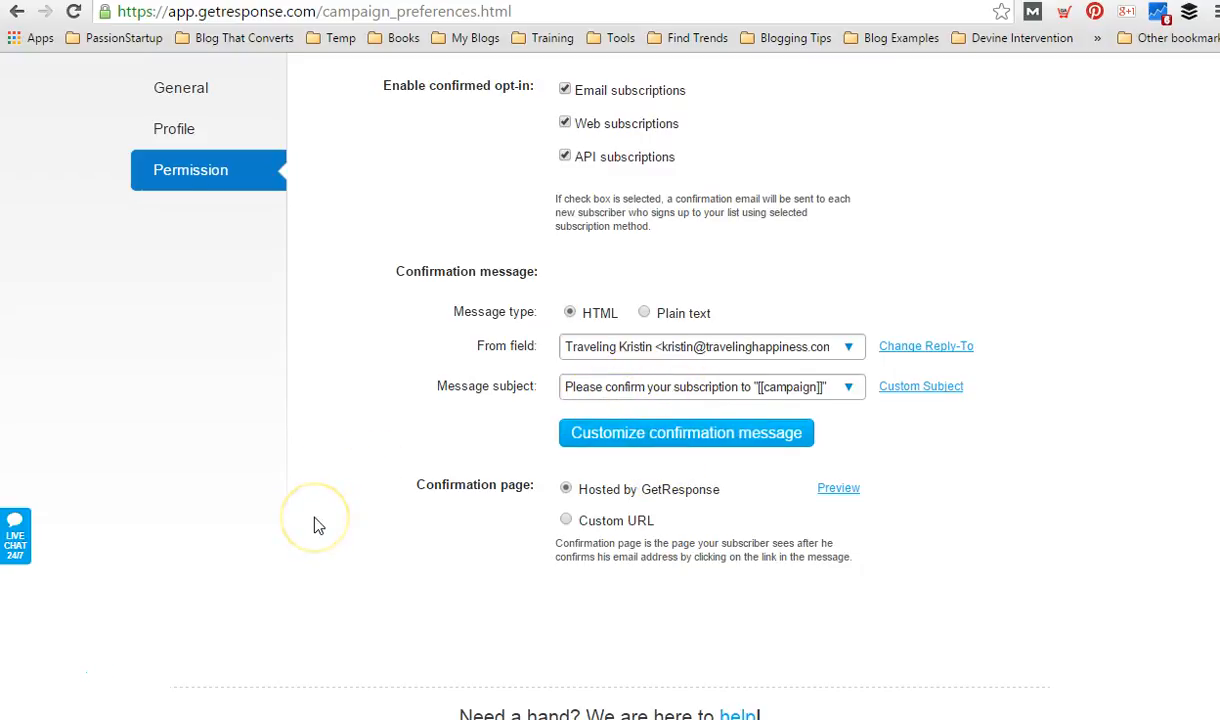
Set the confirmation page to a custom URL, using the address of the travelinghappiness.com post "#52WOH Week 1: How Grateful Are You?", and save it.
scroll(316, 525, down, 1)
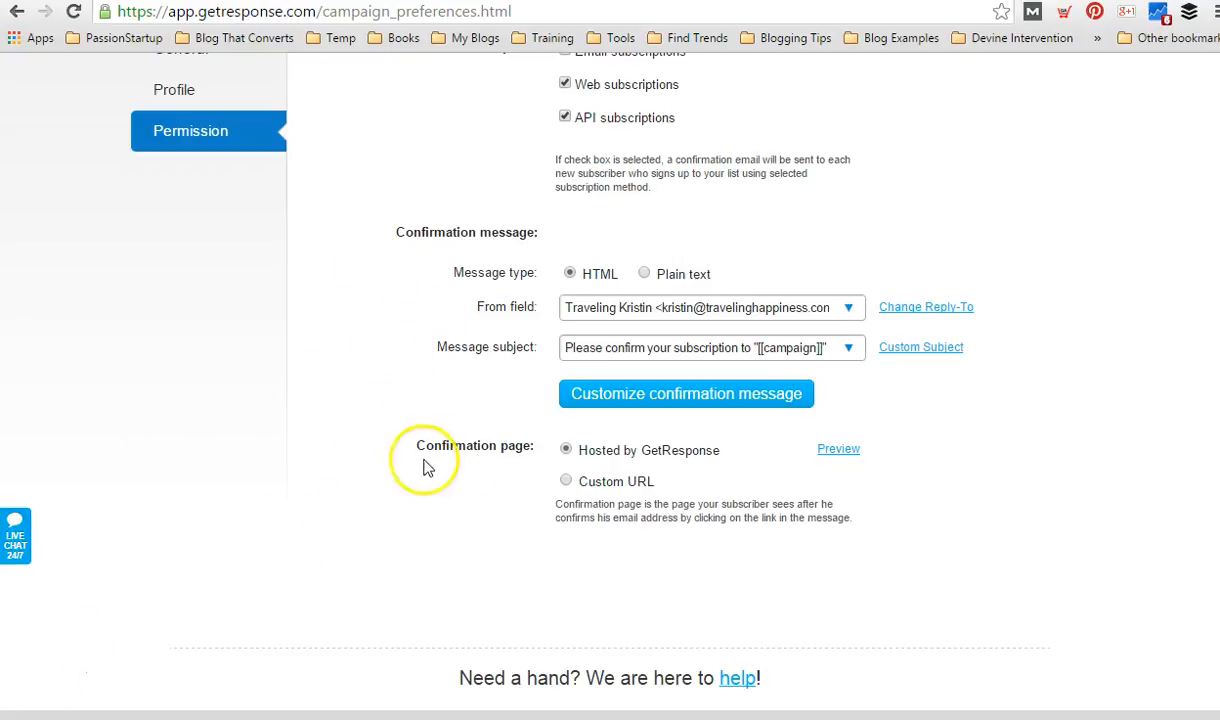
click(567, 483)
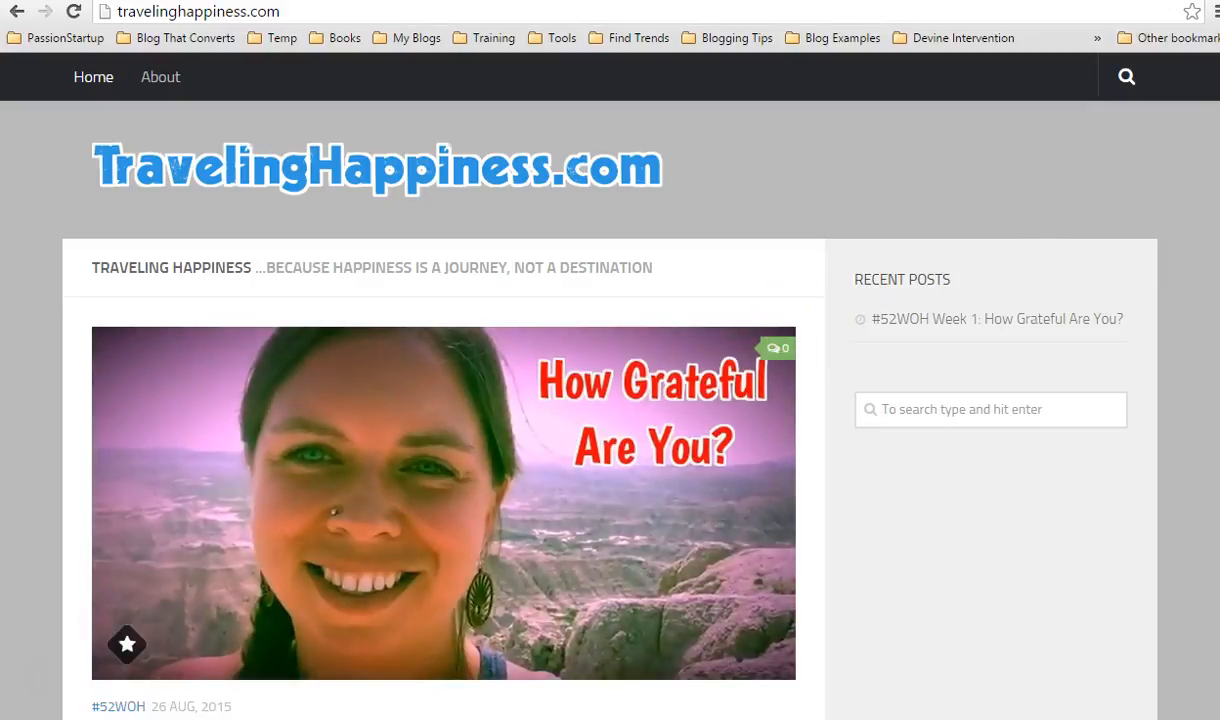
scroll(610, 400, down, 2)
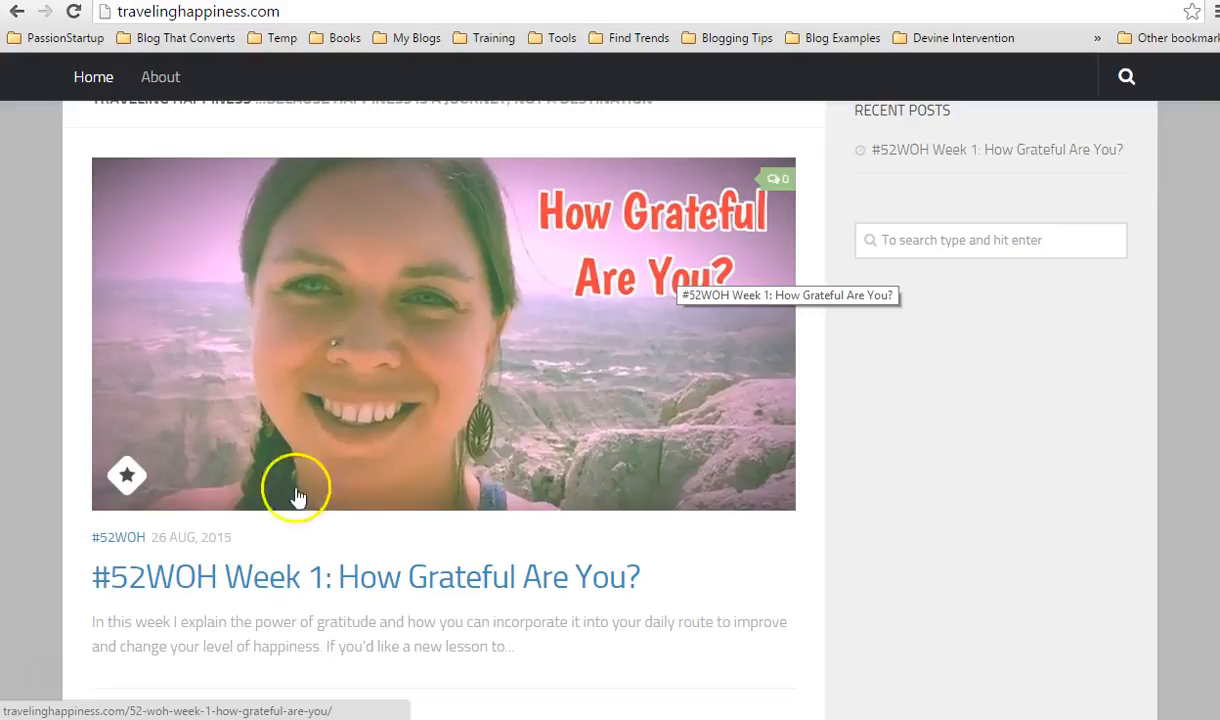
click(330, 590)
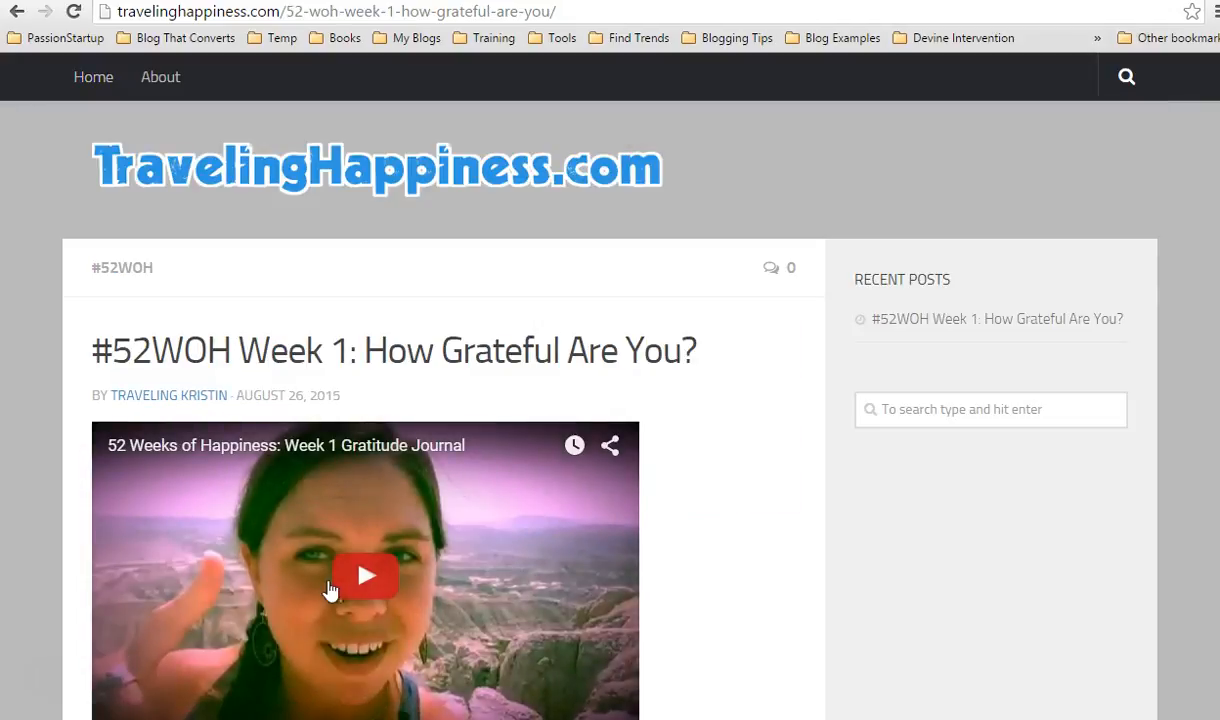
click(341, 11)
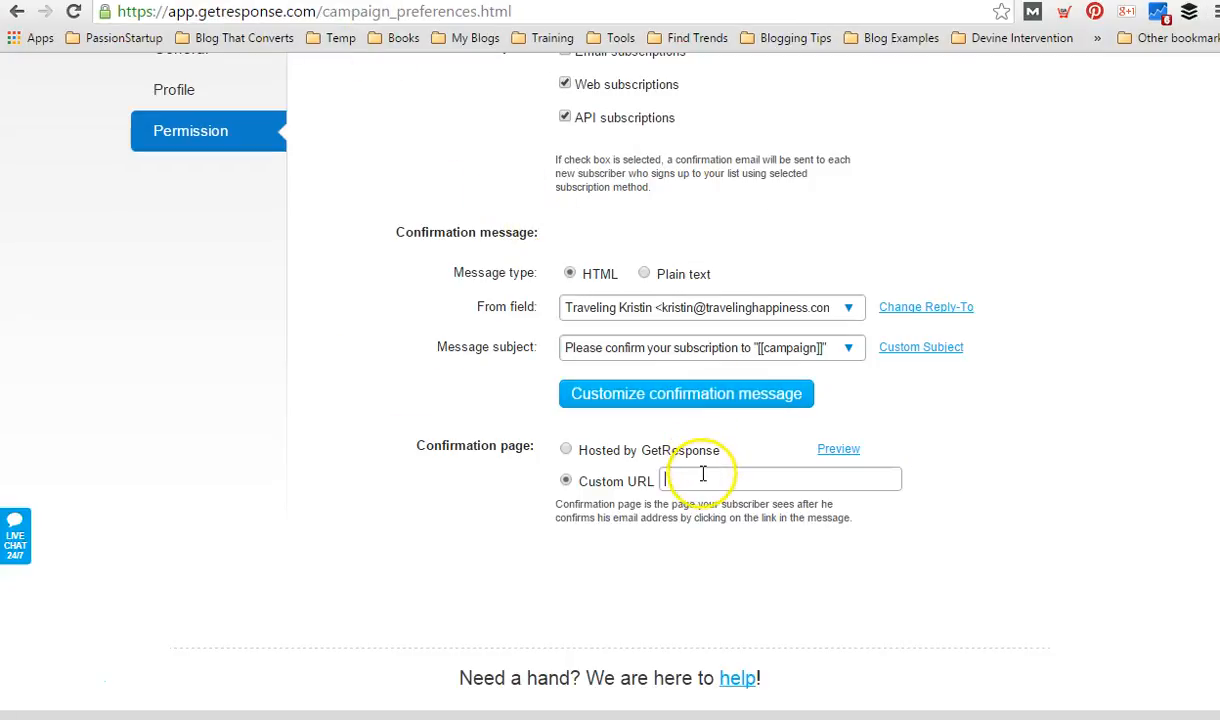
key(ctrl+v)
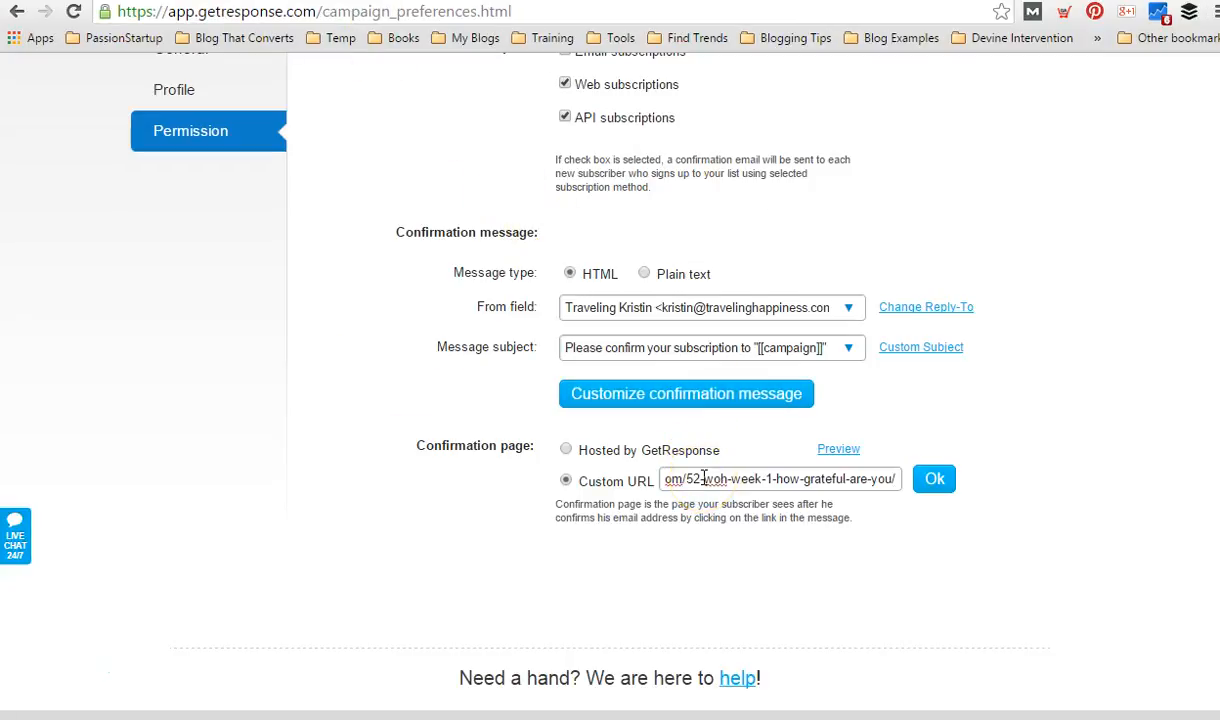
click(935, 480)
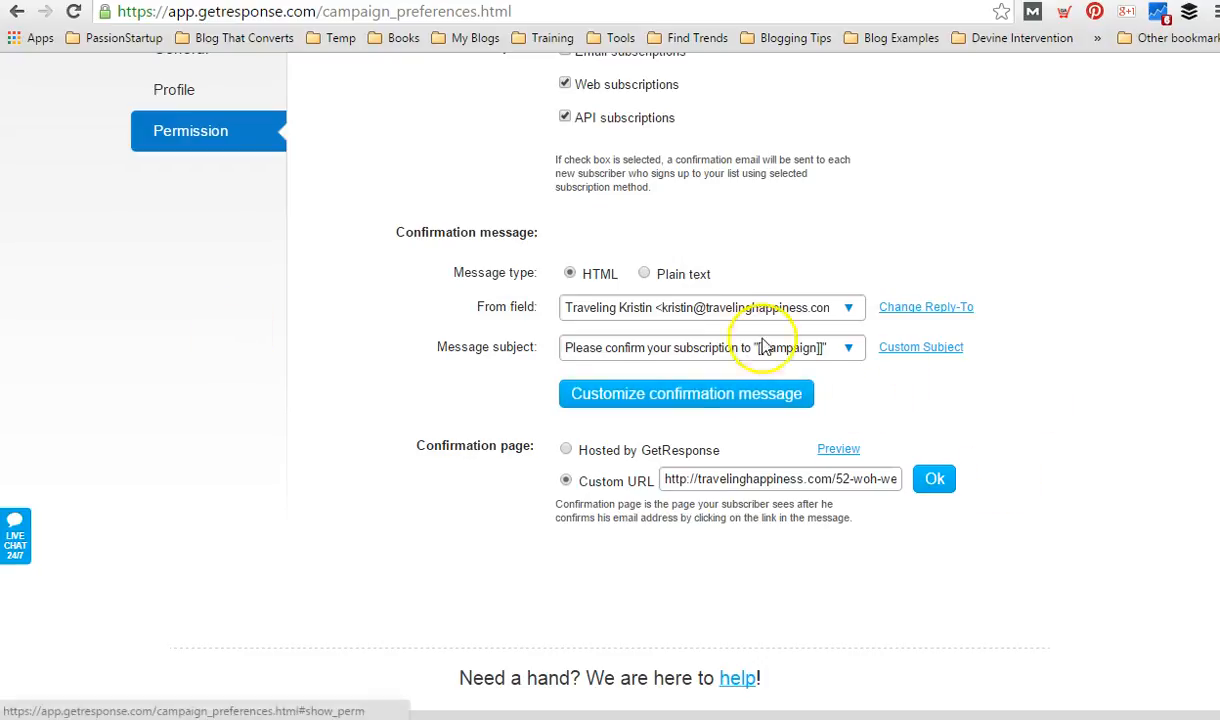
Return to the dashboard, reopen the 52woh campaign's permission settings and check the confirmation message and confirmation page options.
scroll(199, 353, up, 2)
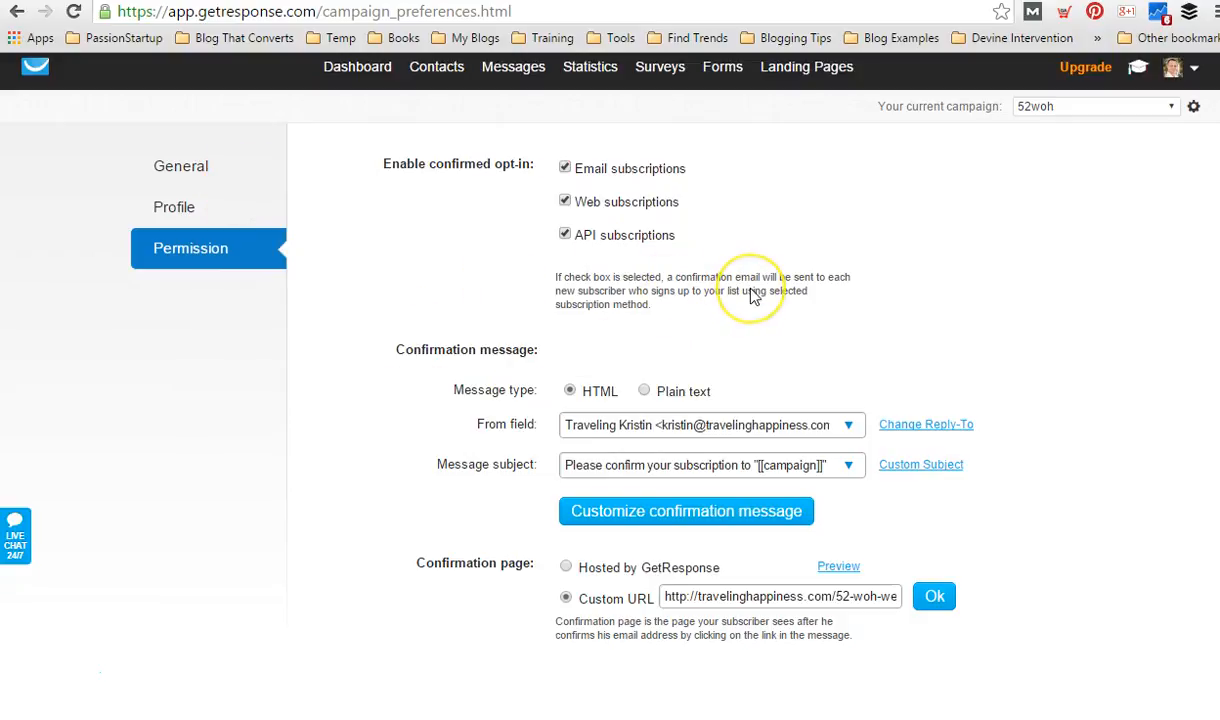
click(360, 78)
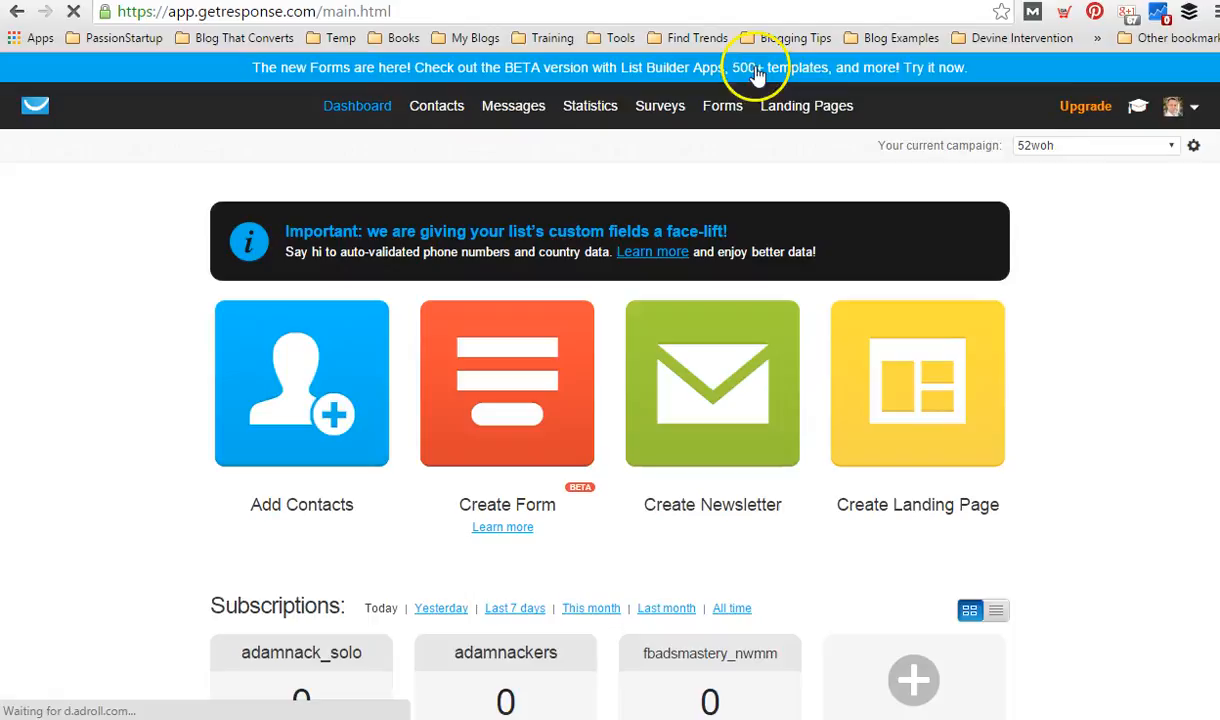
click(1168, 108)
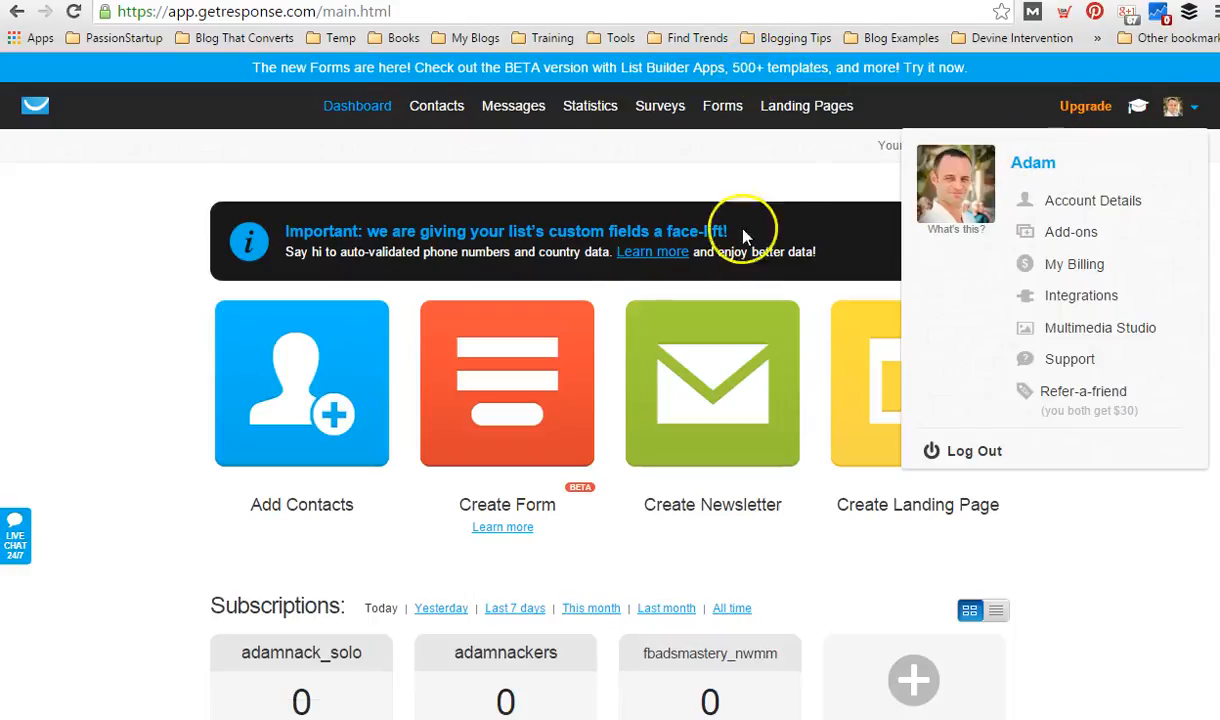
click(805, 187)
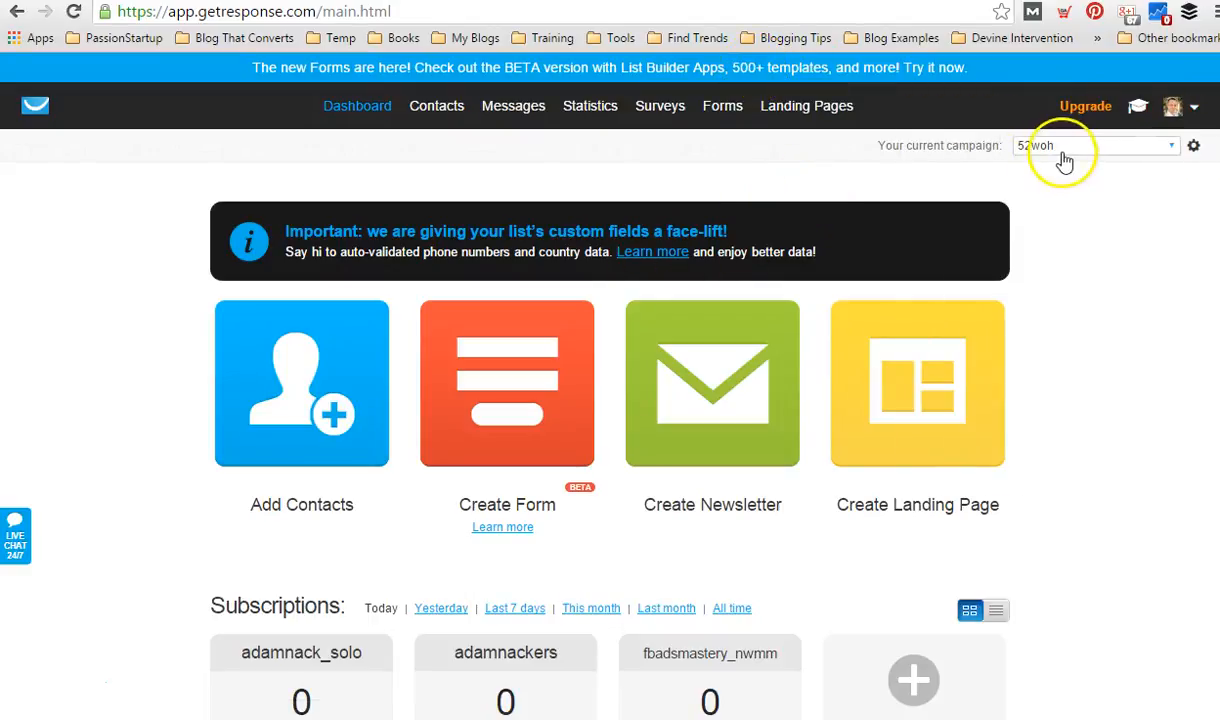
click(1192, 148)
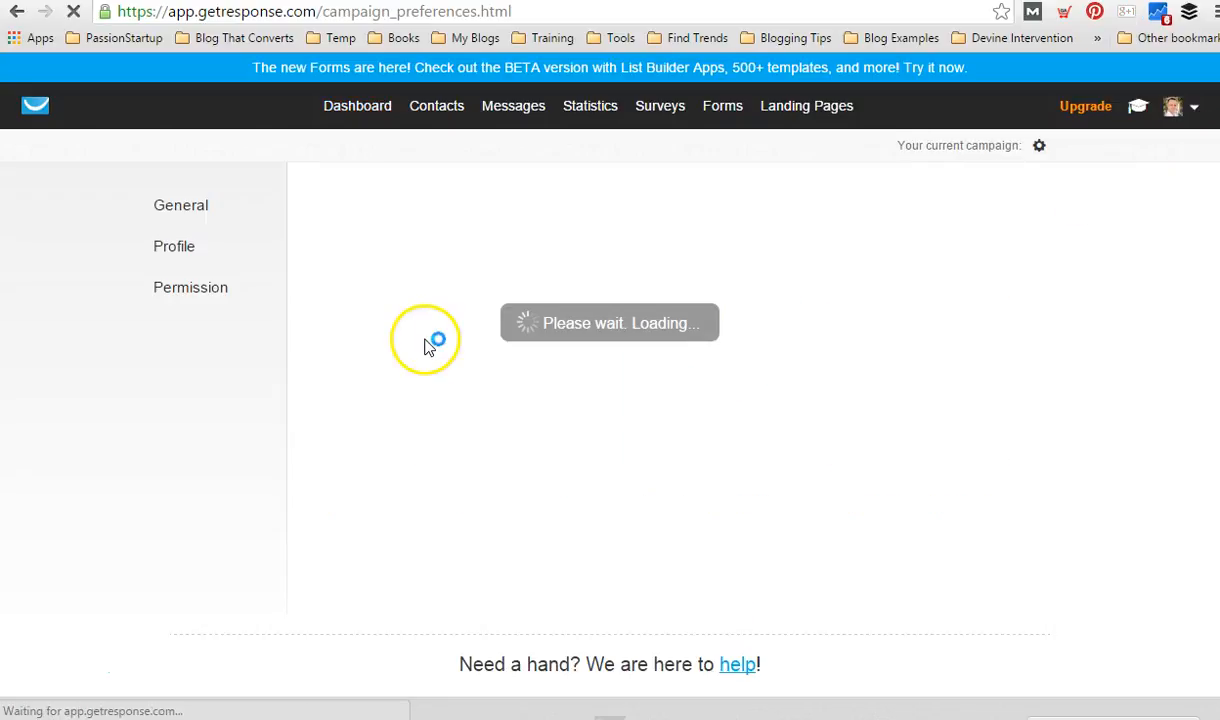
click(188, 292)
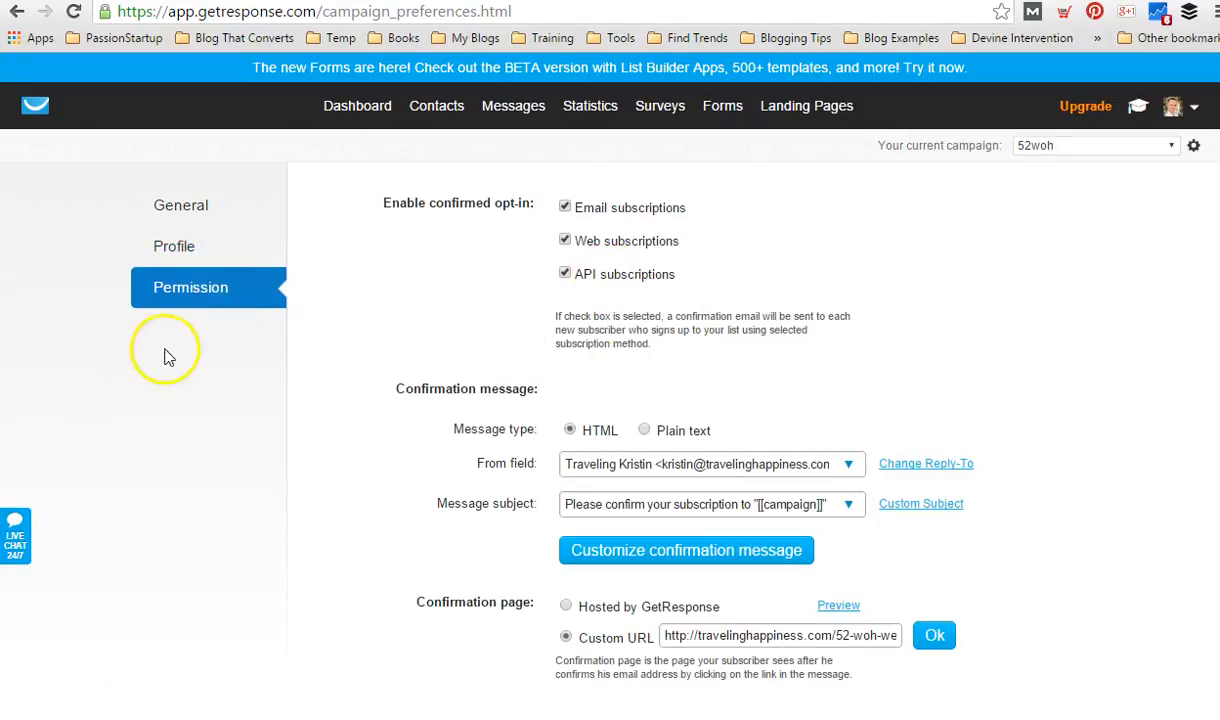
scroll(57, 332, down, 2)
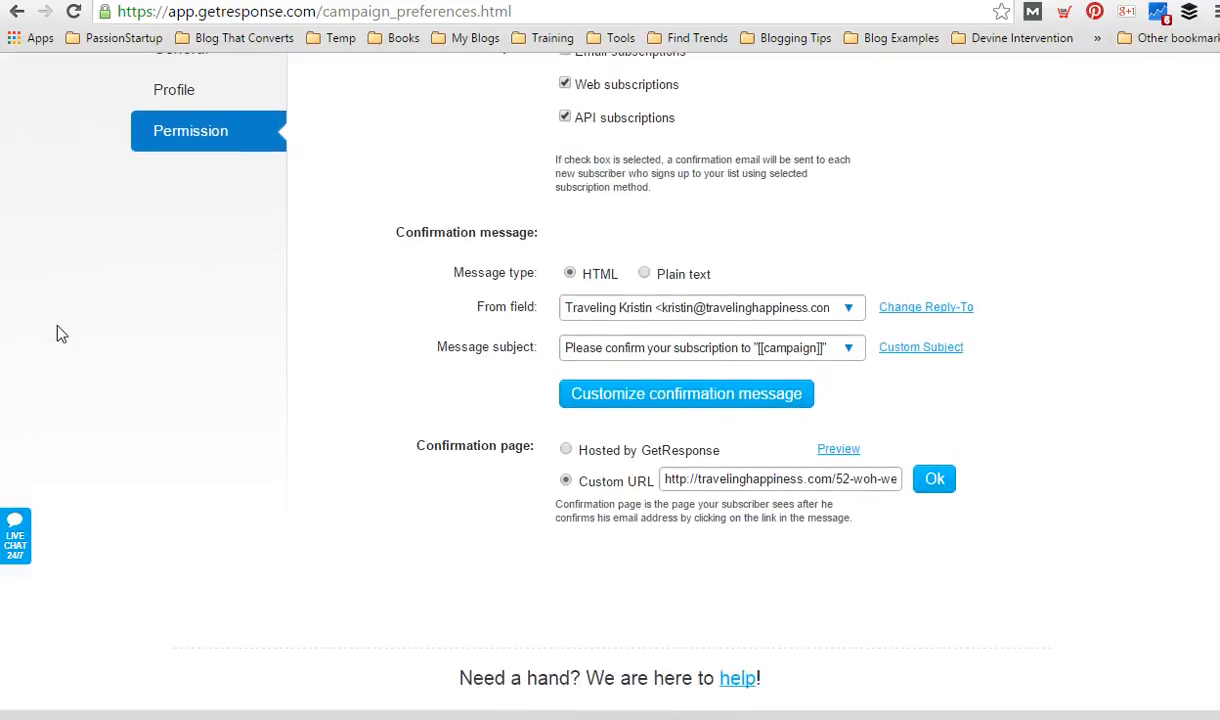
scroll(57, 332, up, 2)
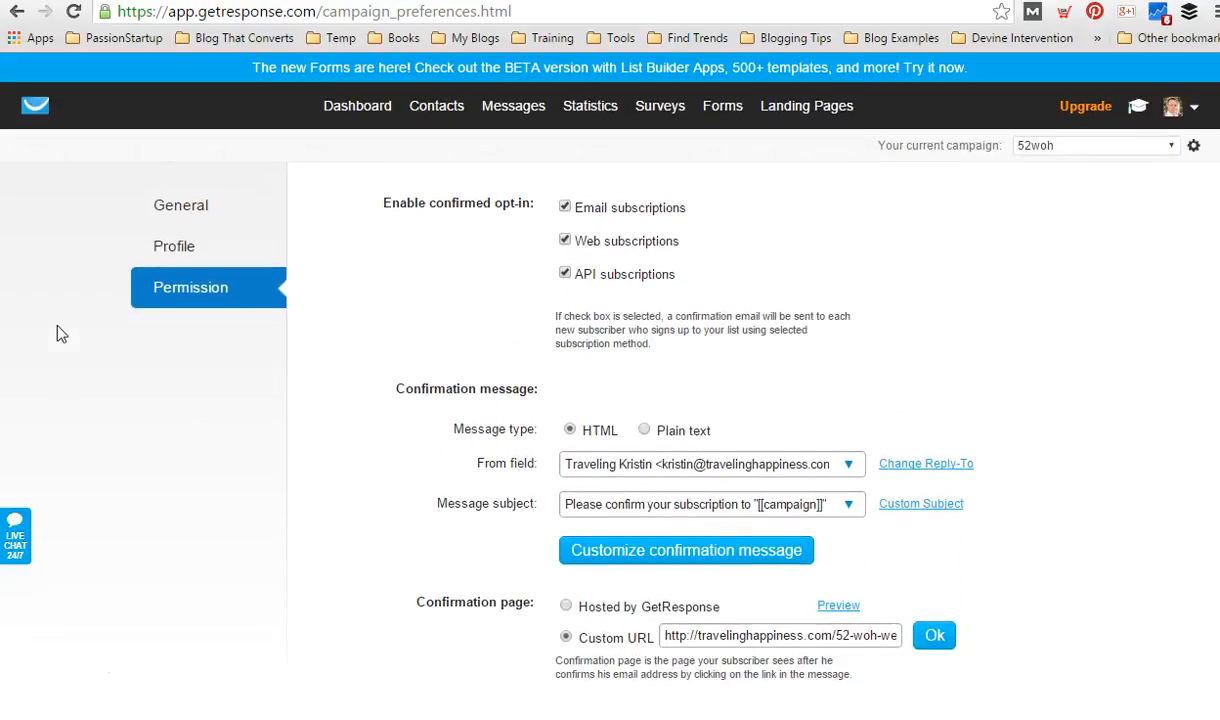